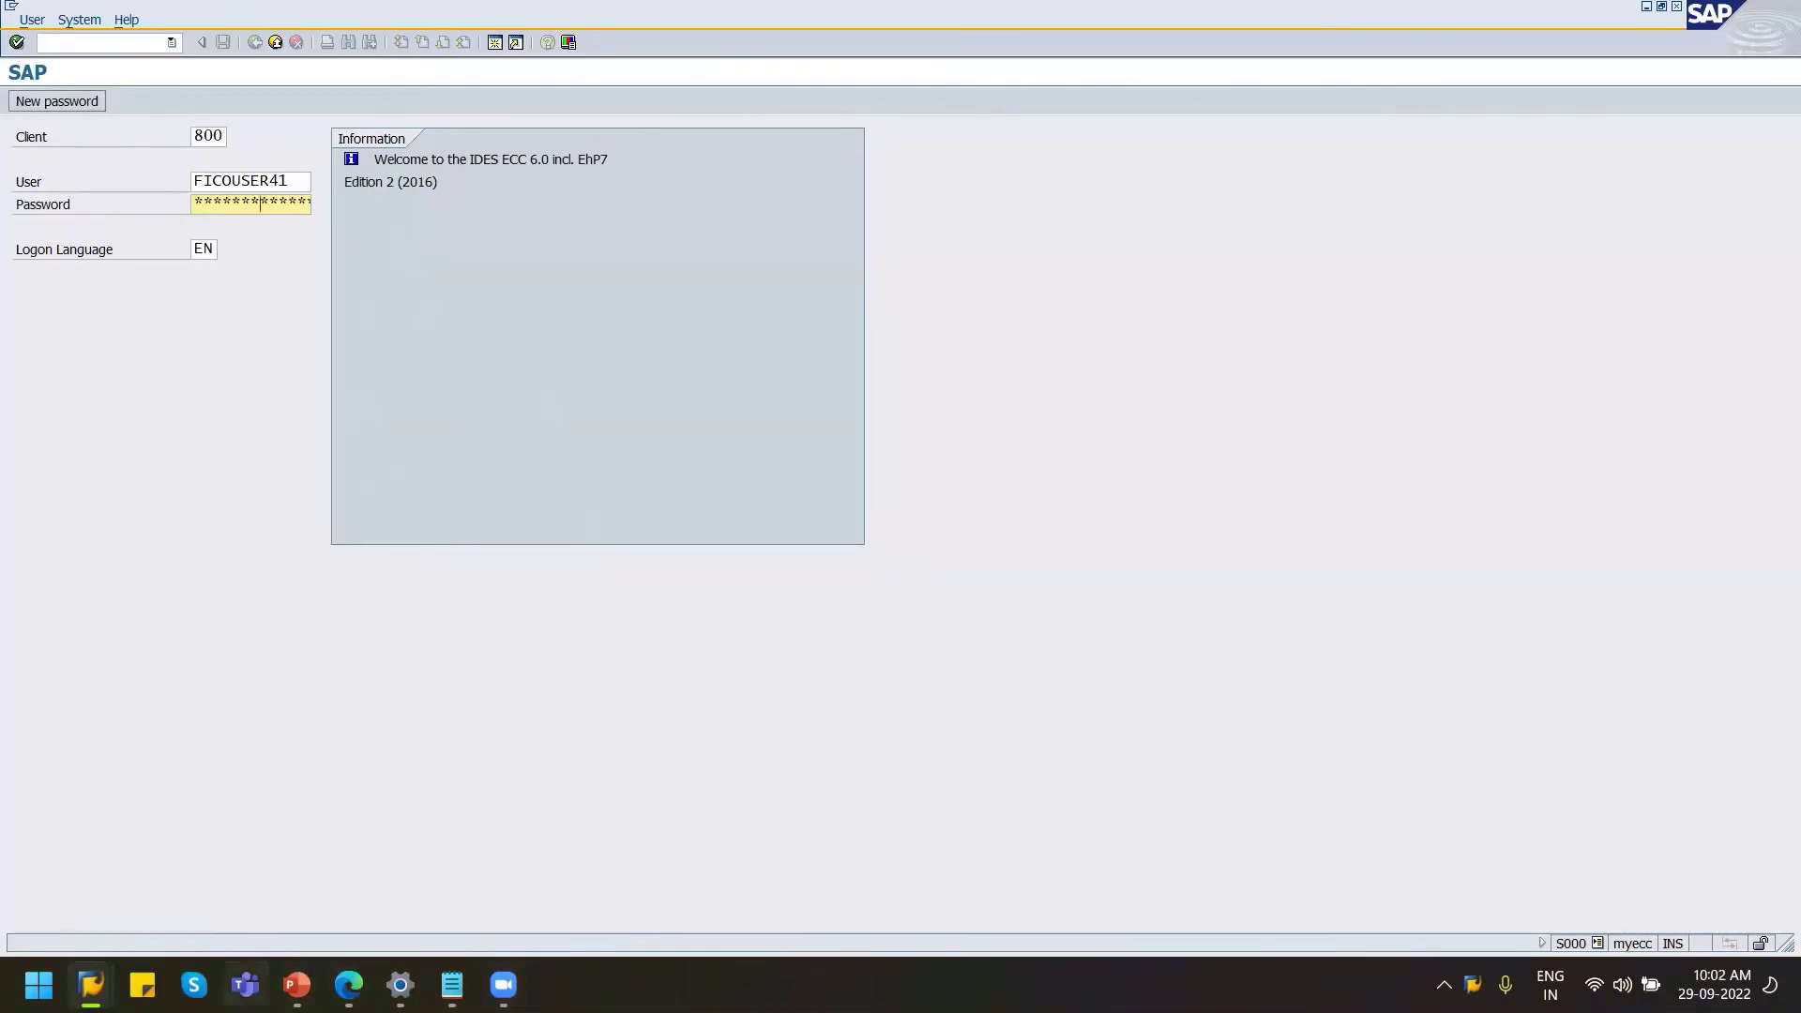
- Review the S4HANA2020 and FICO system entries in the SAP Logon window, leaving FICO selected, and put that window away
mouse_move(91, 985)
click(117, 857)
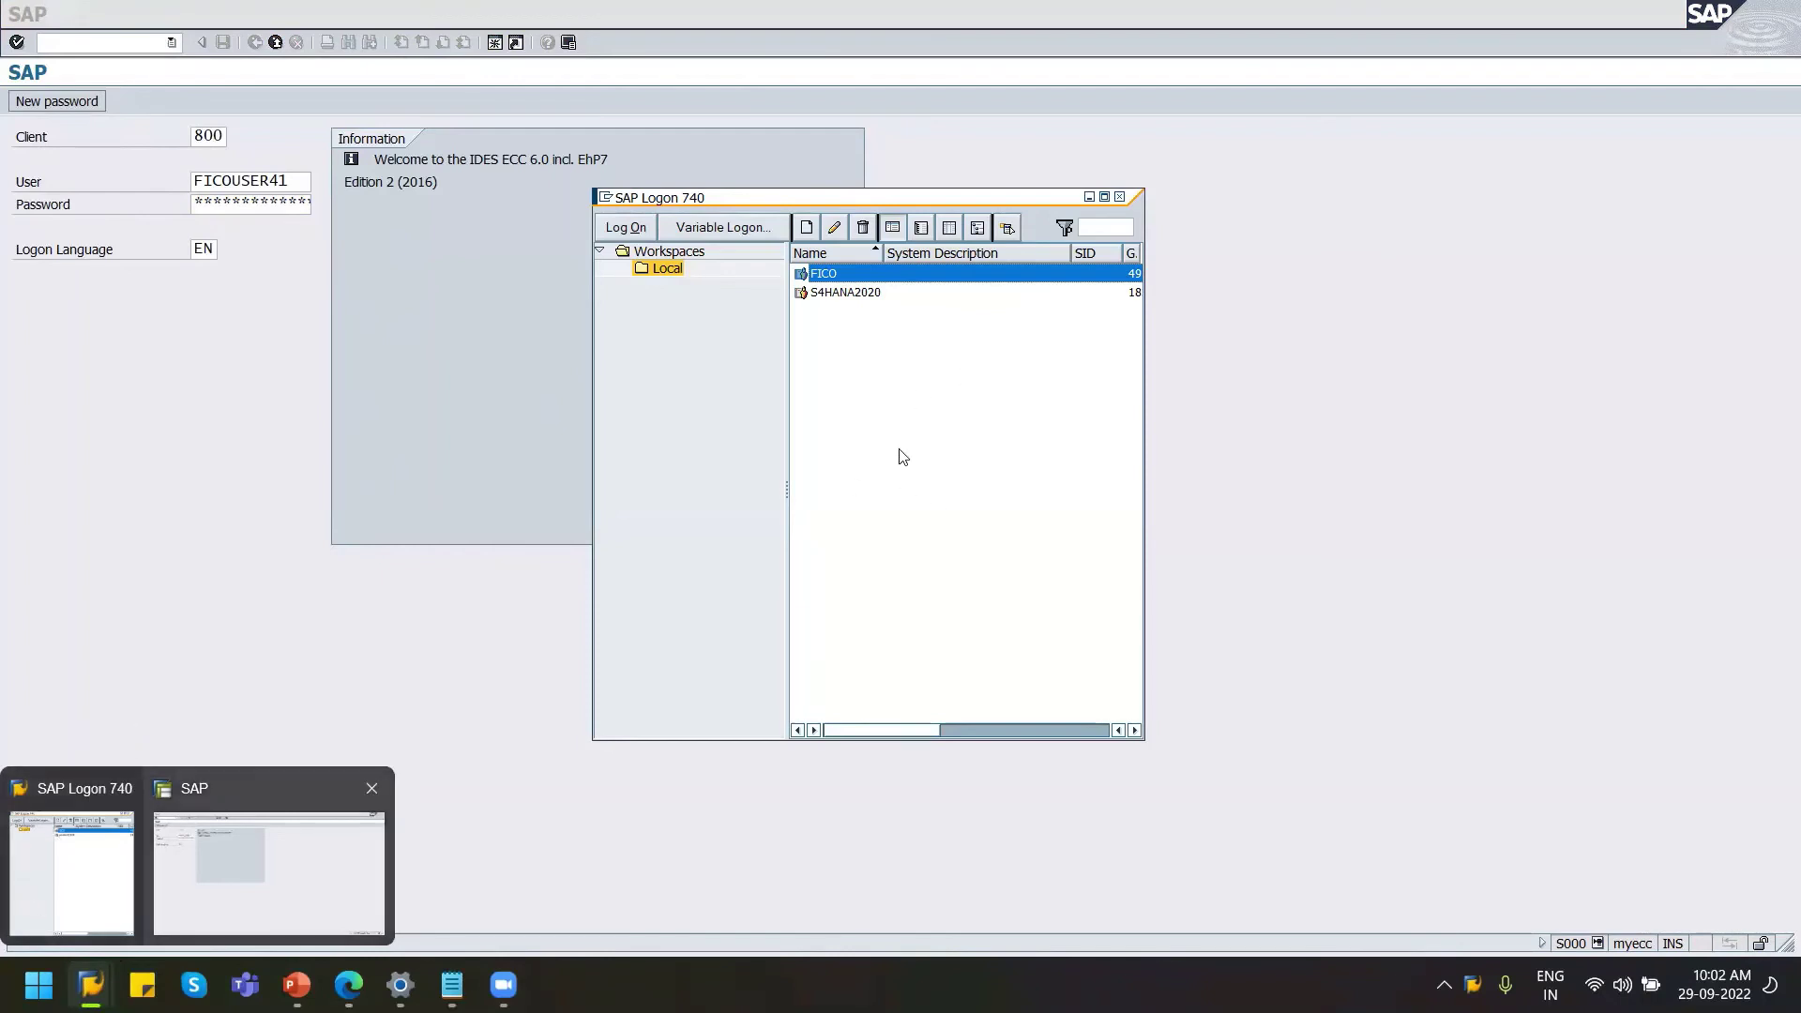
click(1000, 294)
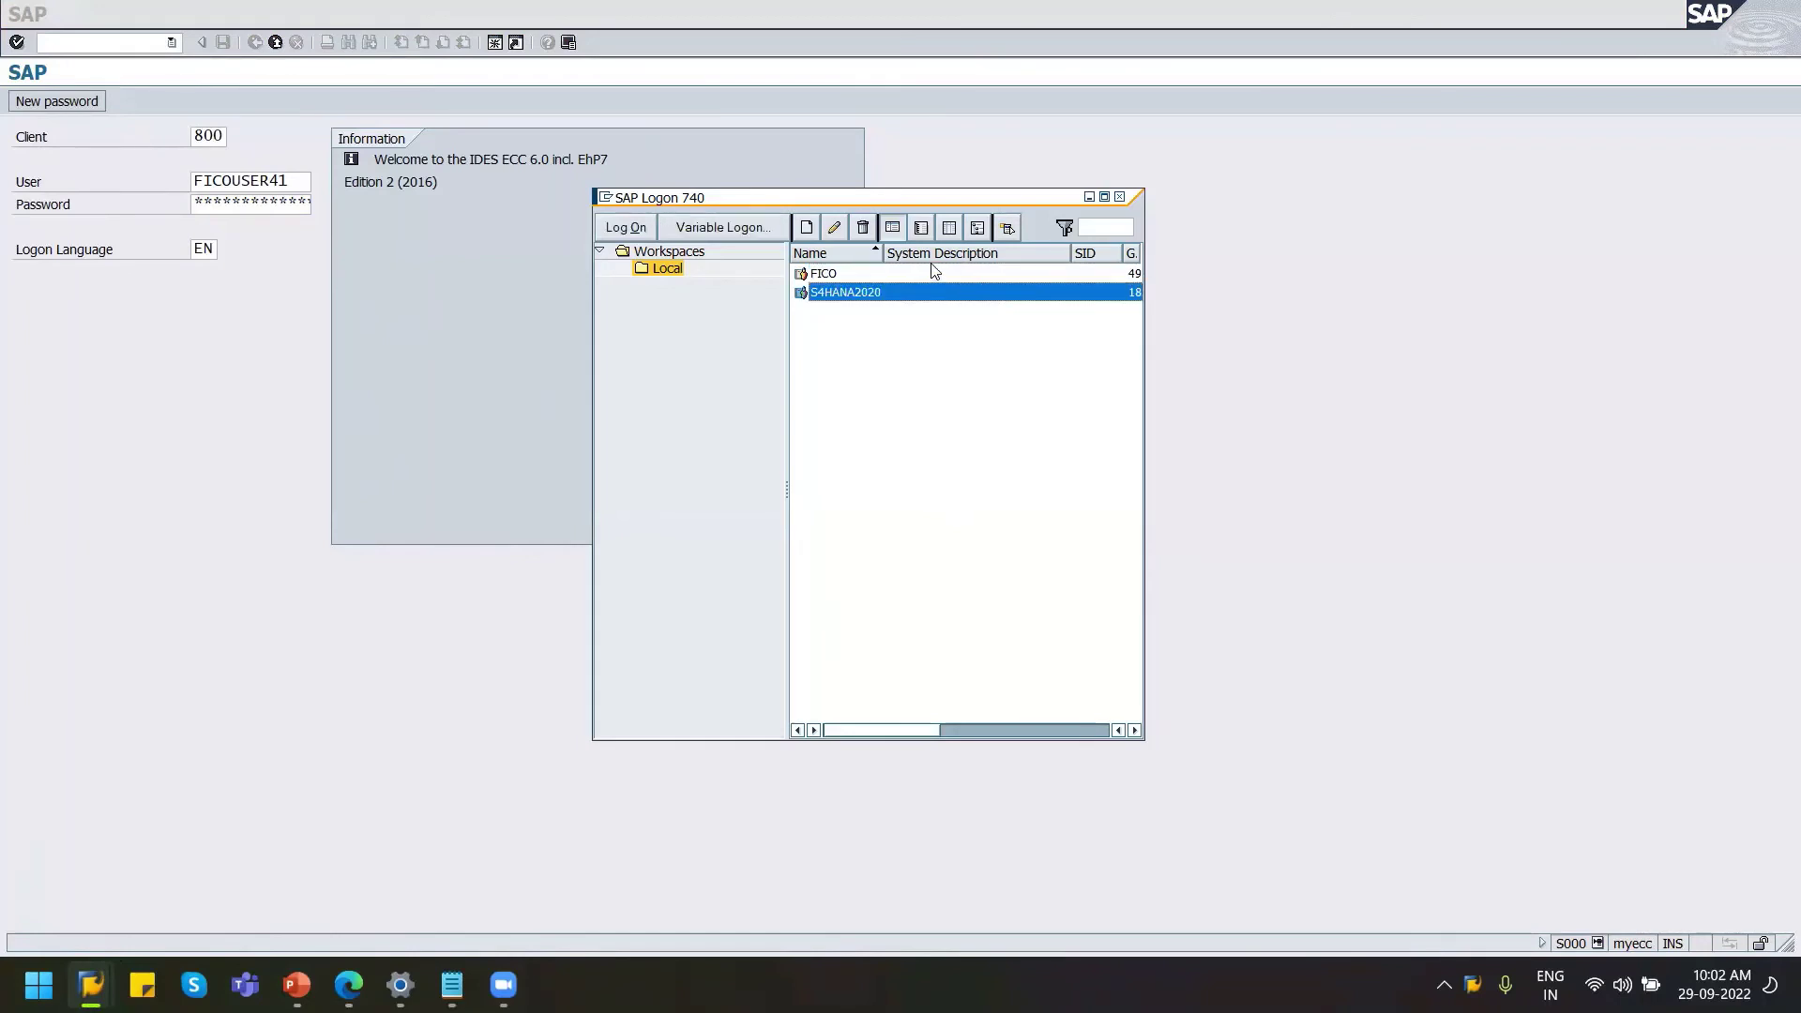
click(843, 276)
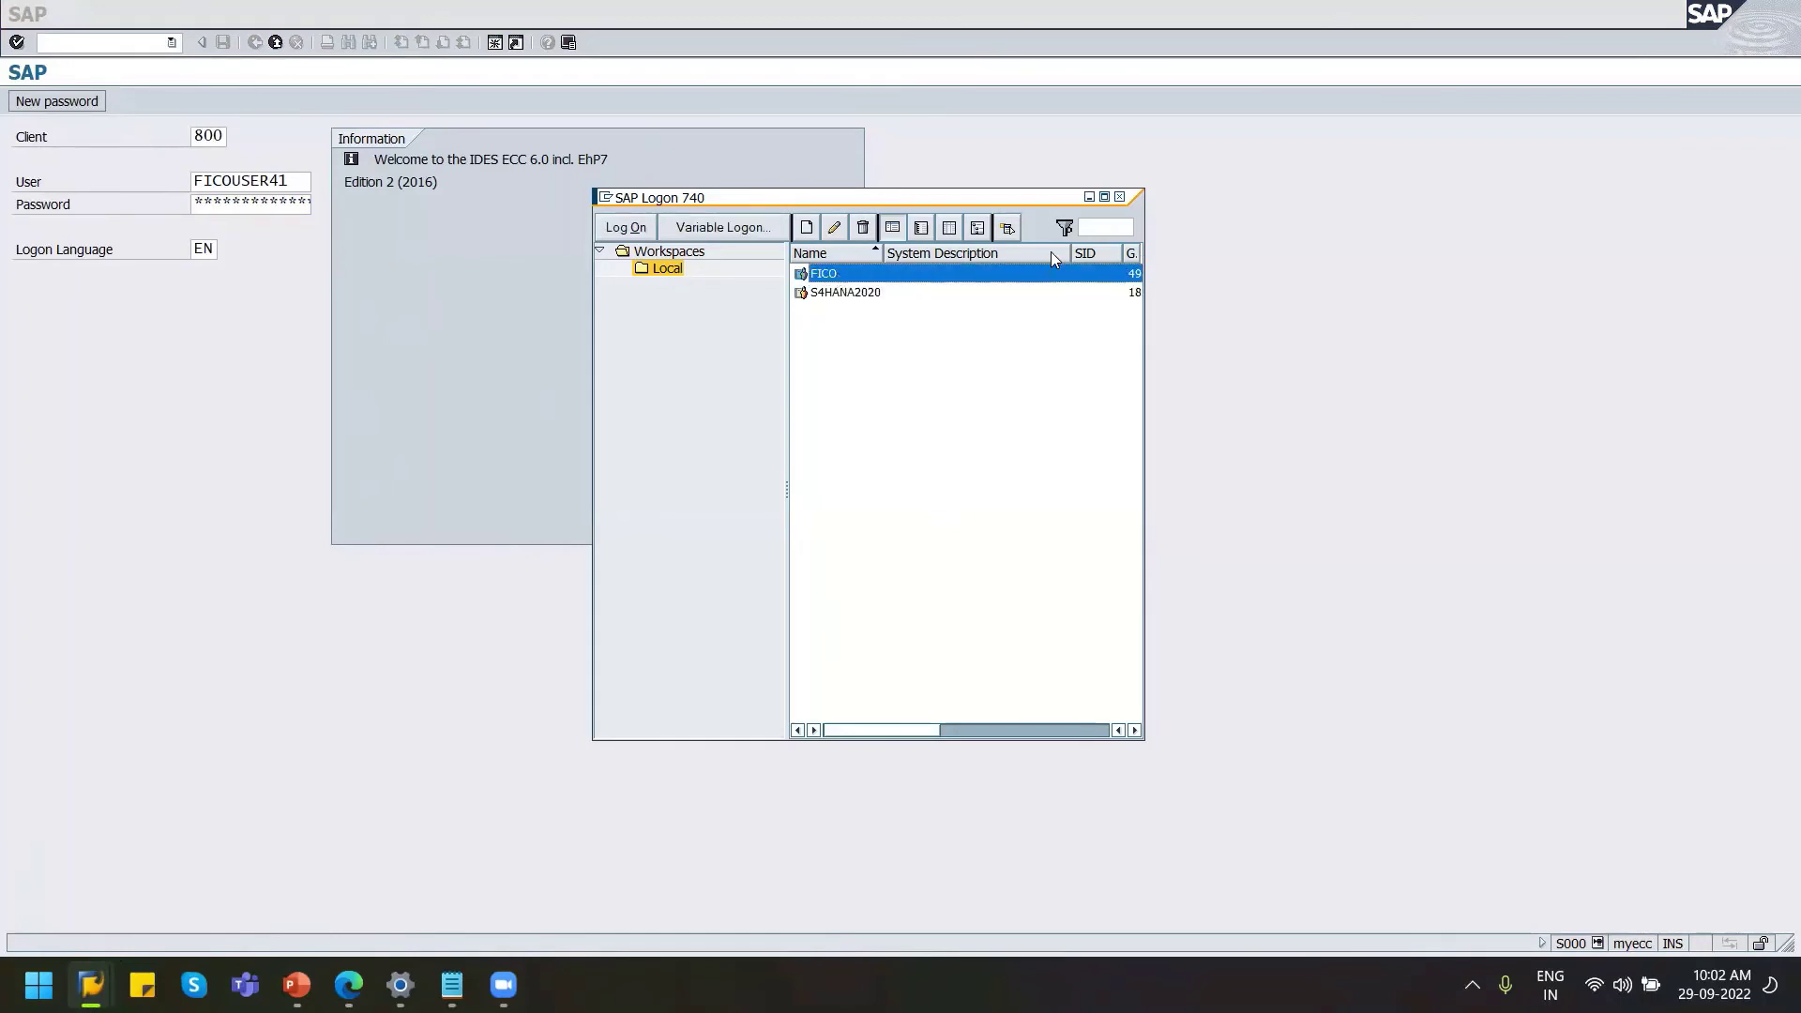
click(1090, 197)
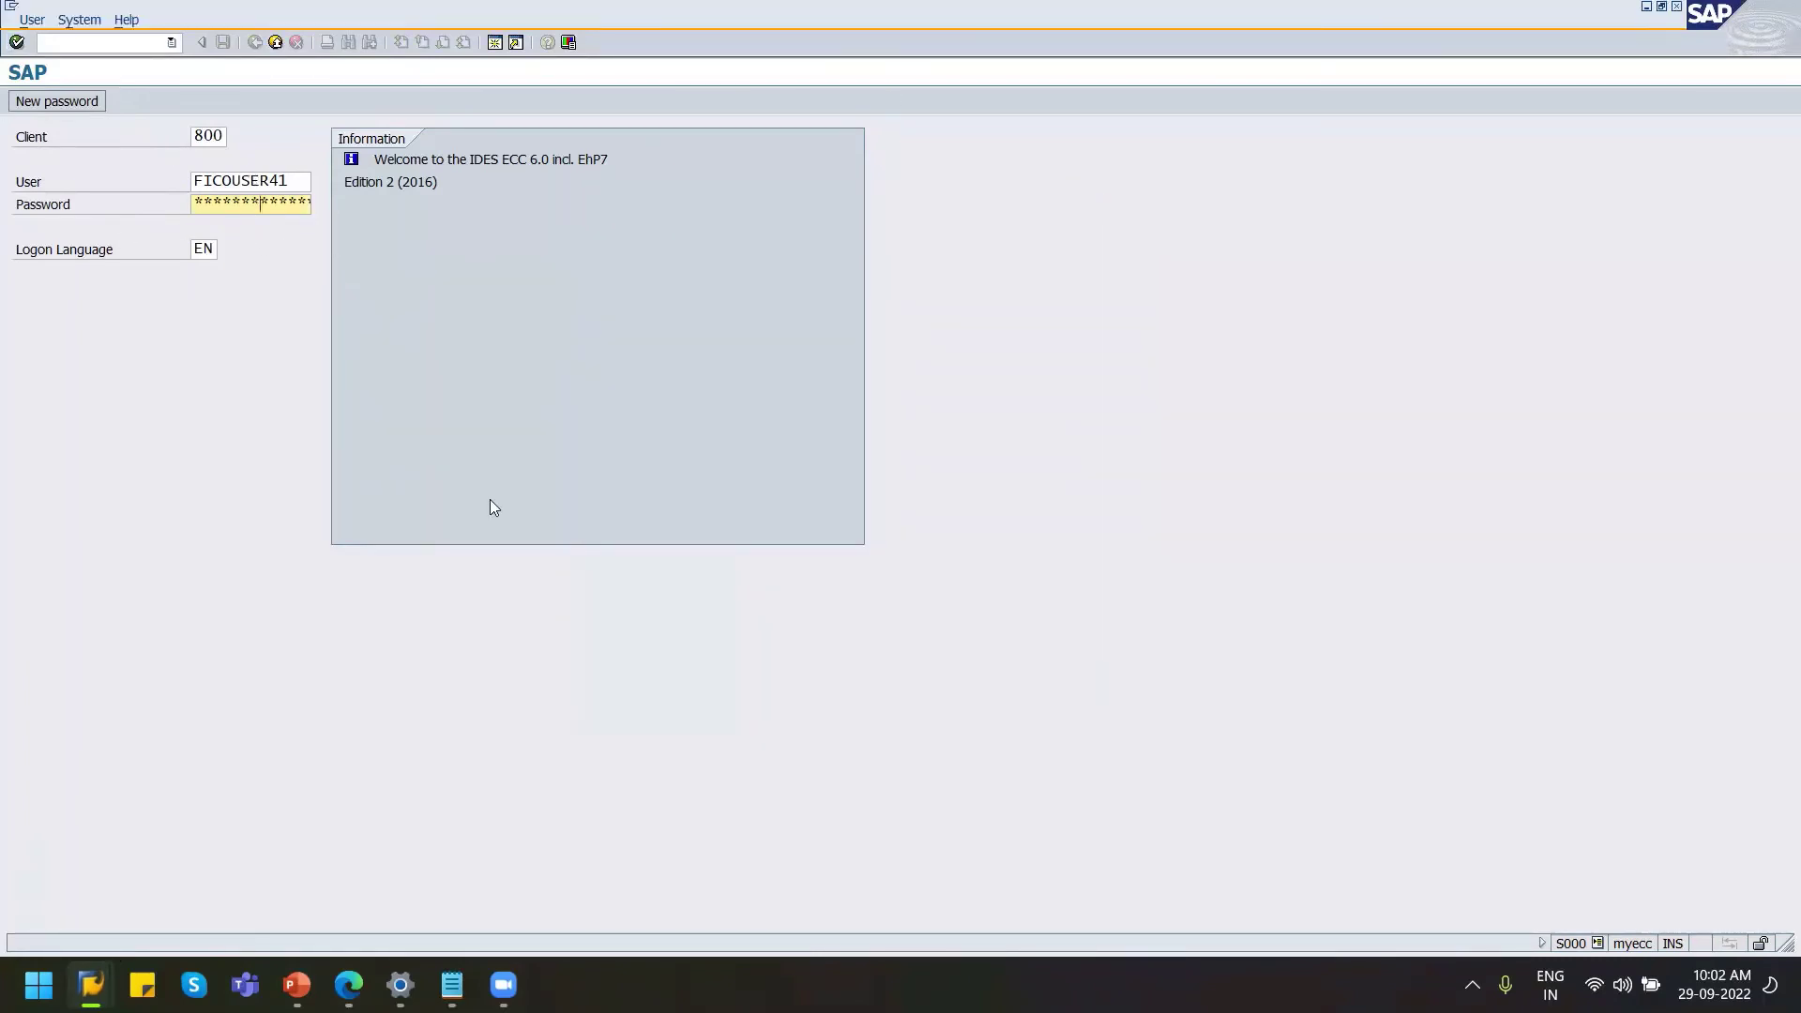
- Log on to client 800 with the credentials already filled in and start transaction FS00 for central G/L account editing
key(Return)
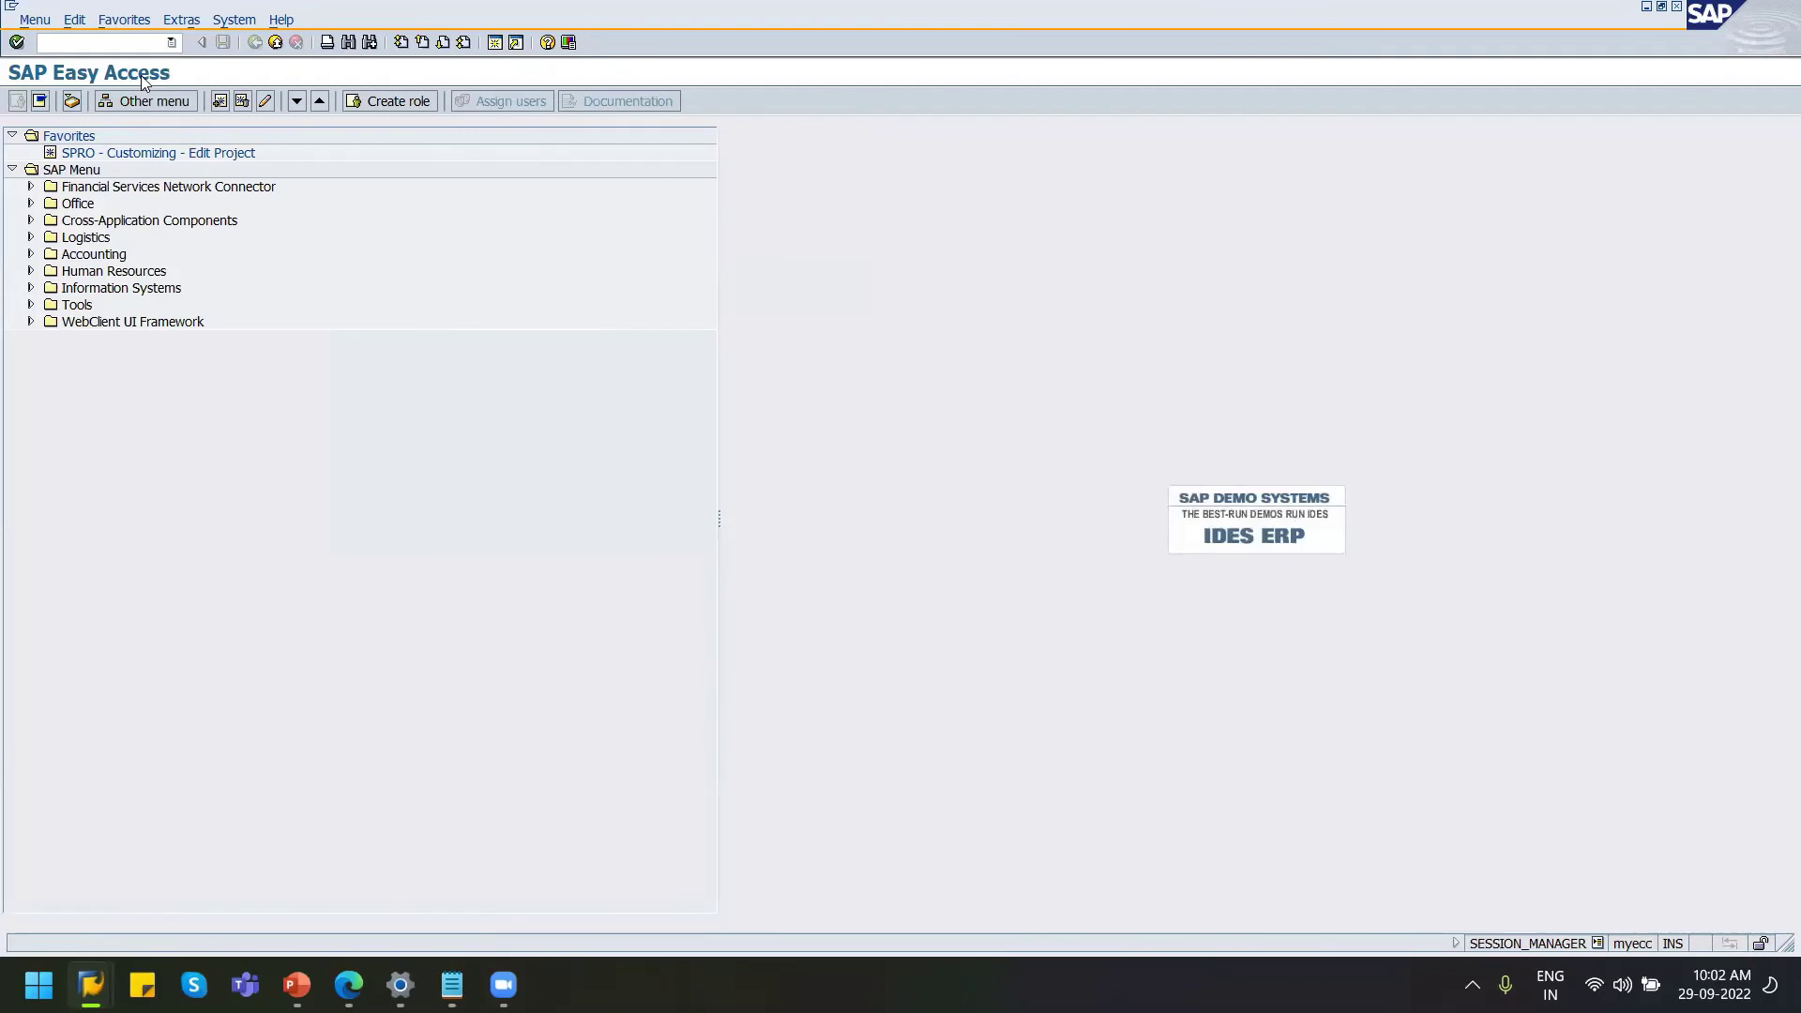
text(fs00)
key(Return)
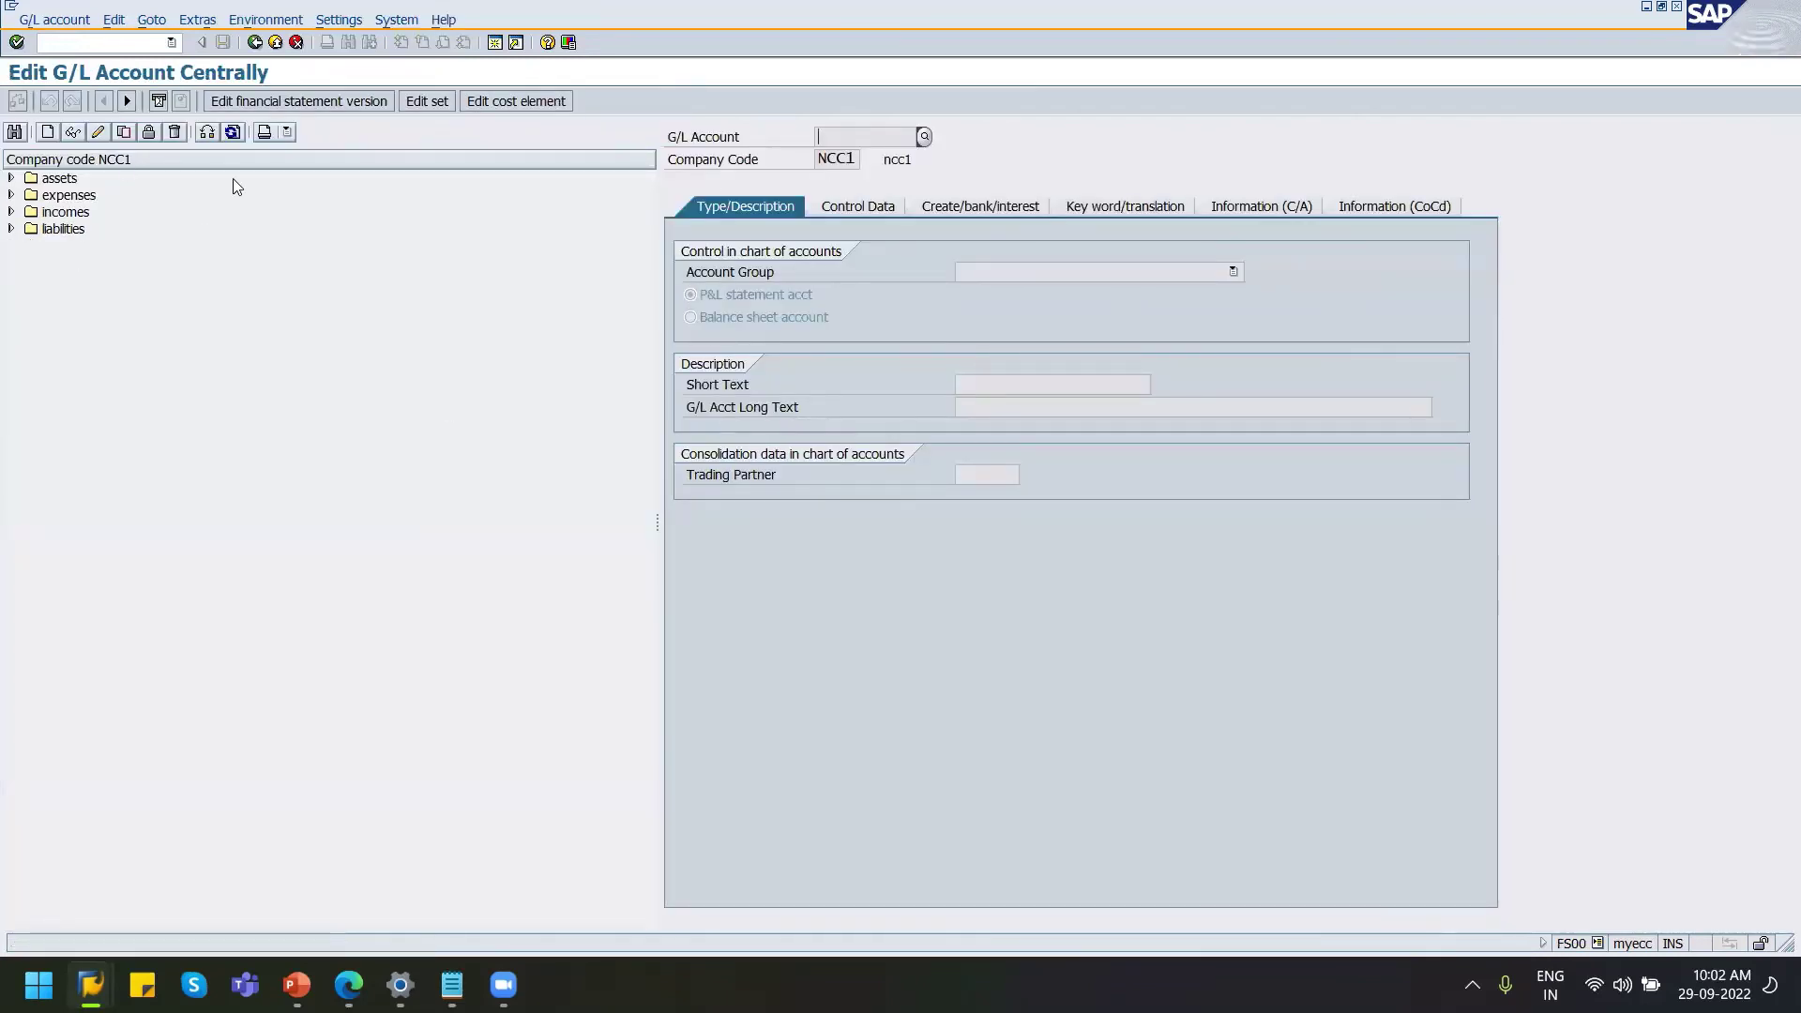
- Change the company code of the G/L account list to HERD, picking it from the previously entered values
click(208, 133)
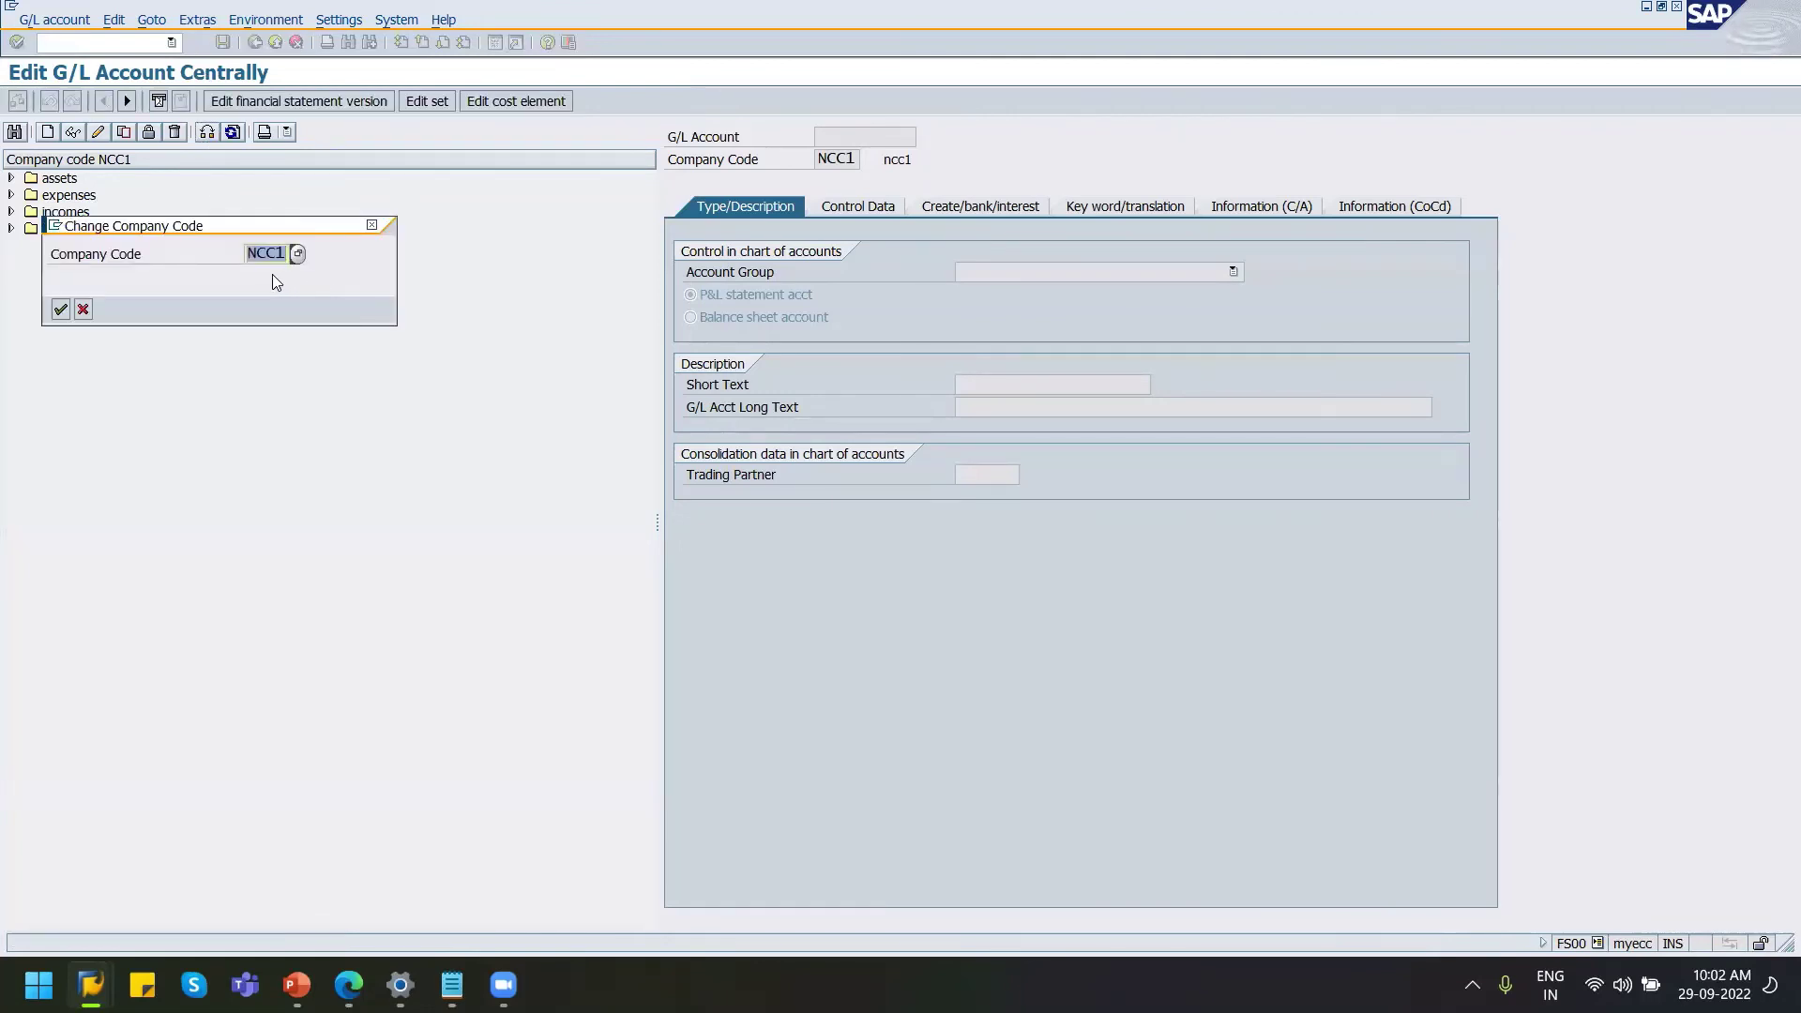
key(BackSpace)
key(BackSpace)
key(BackSpace)
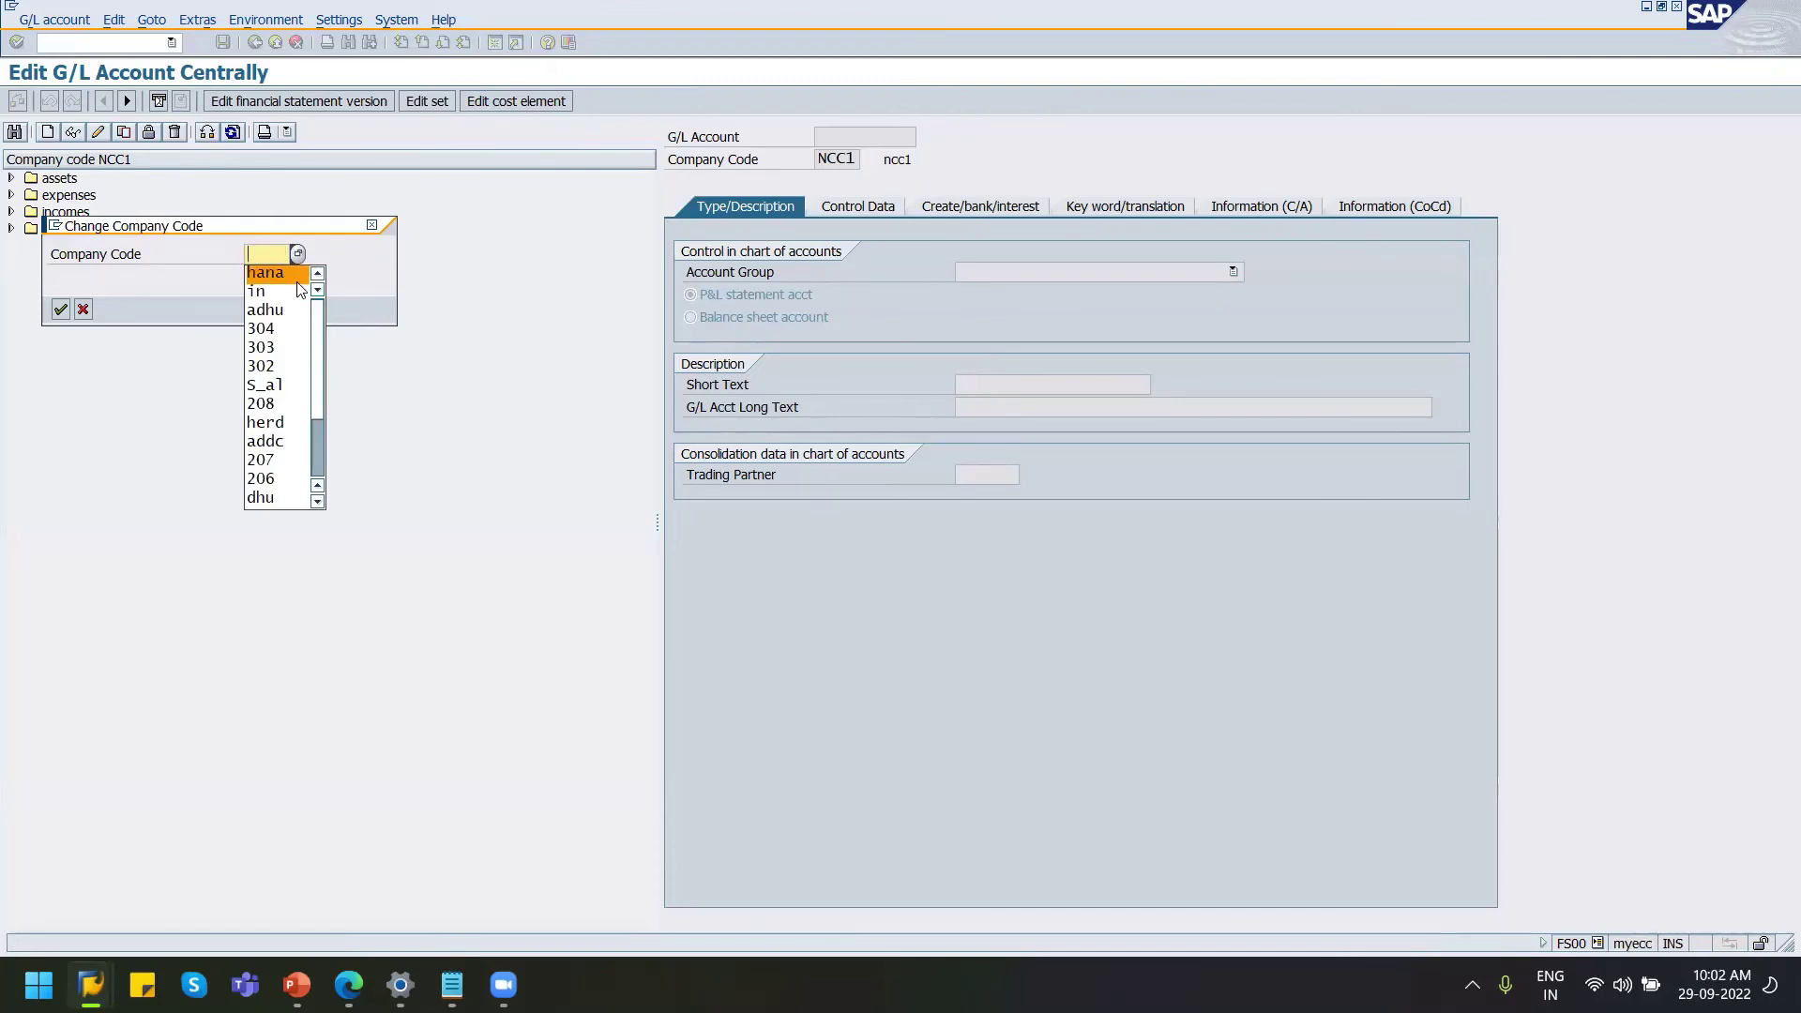
key(Down)
key(Down)
key(Down)
key(Down)
key(Down)
key(Down)
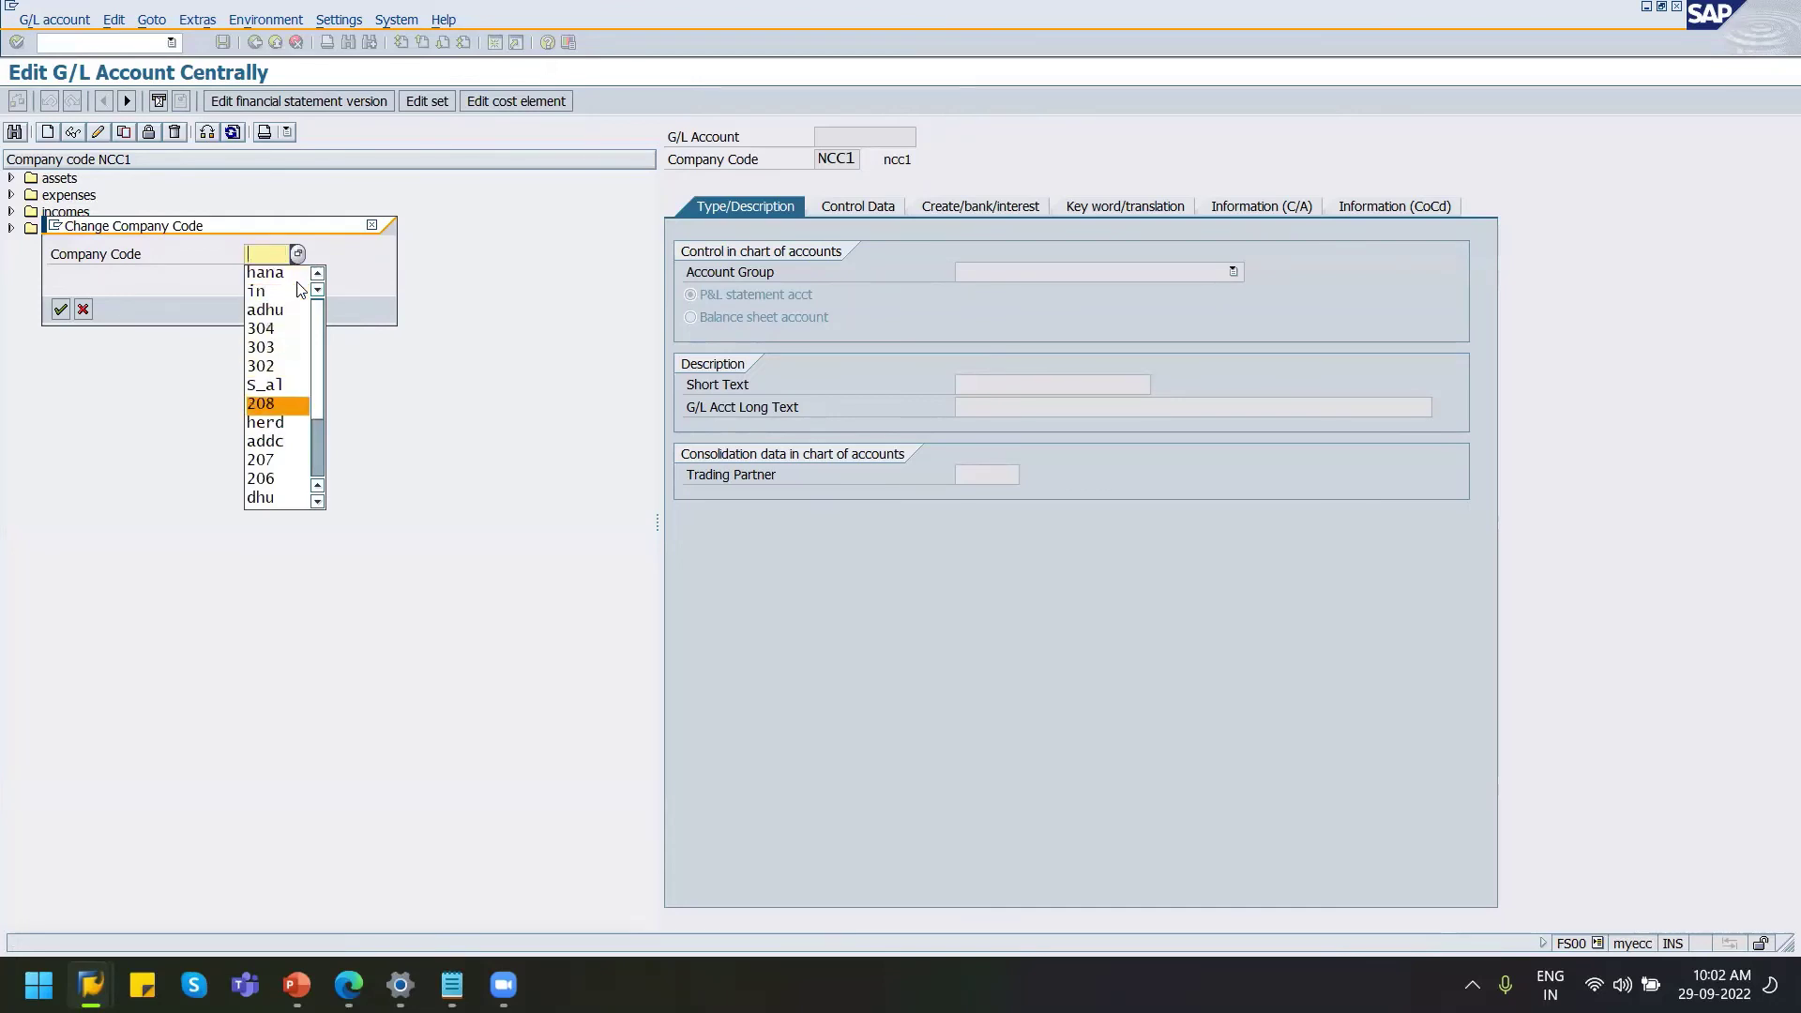
key(Return)
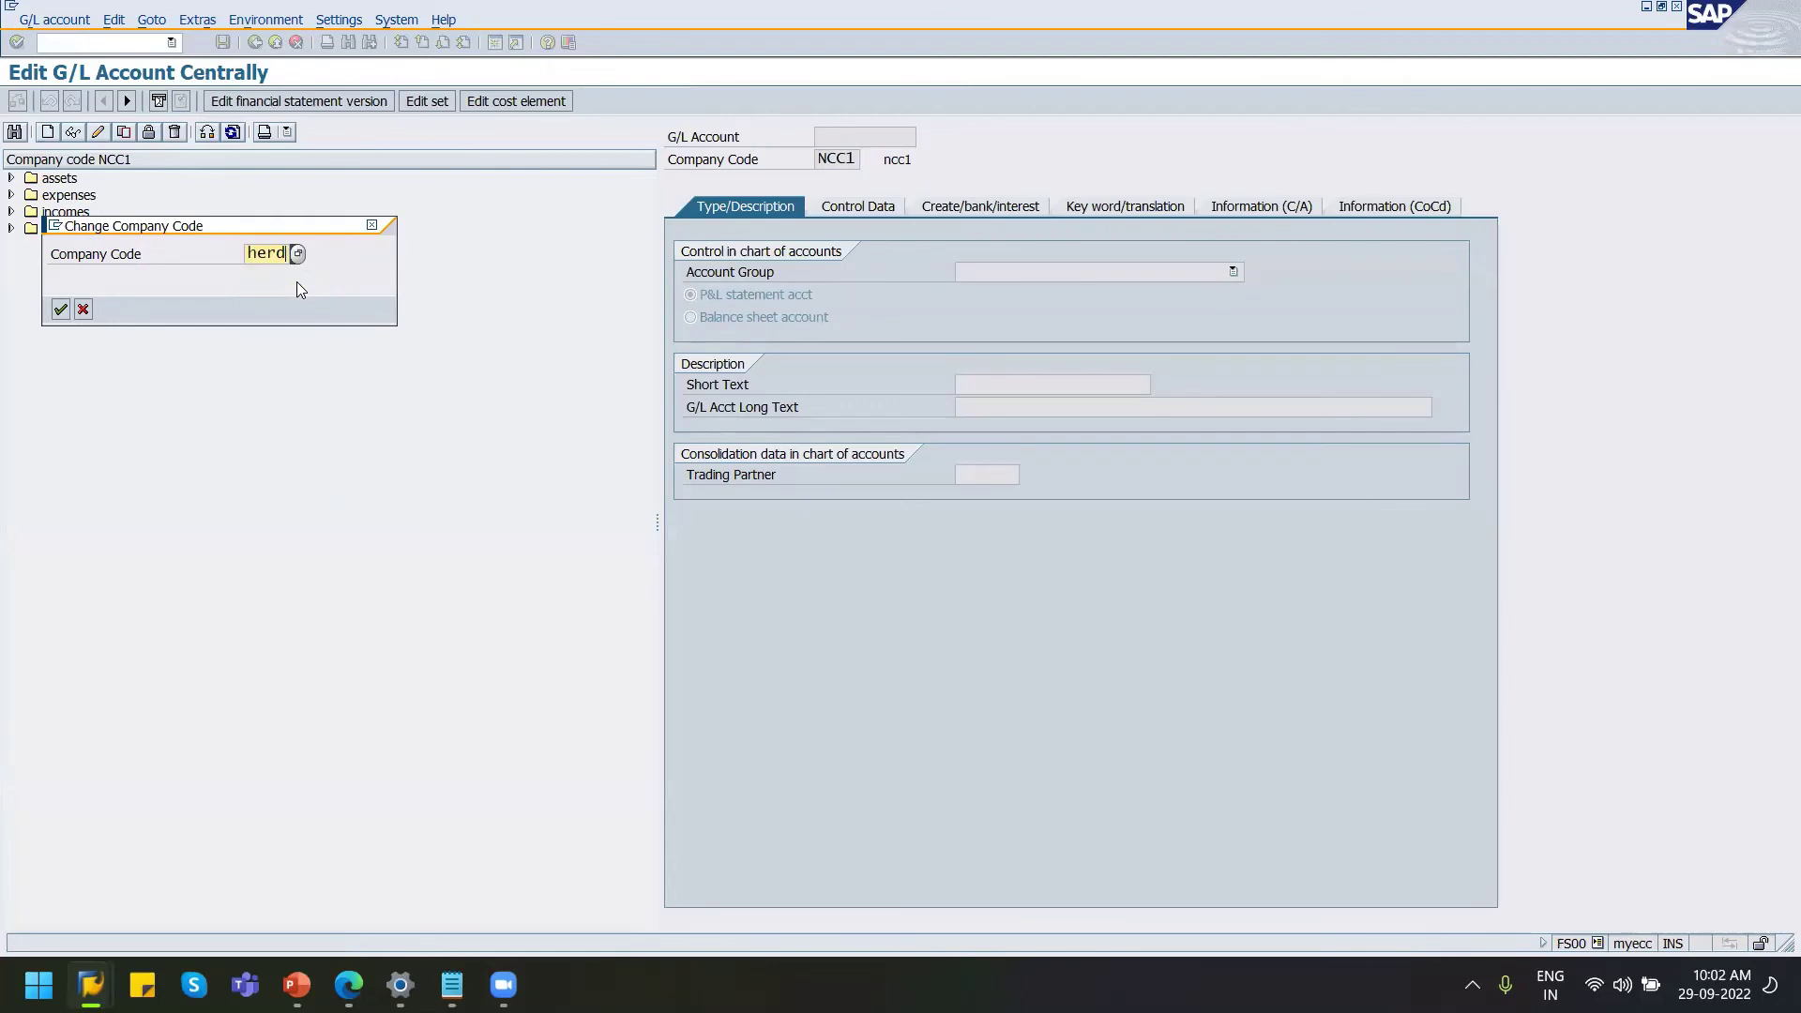
click(60, 308)
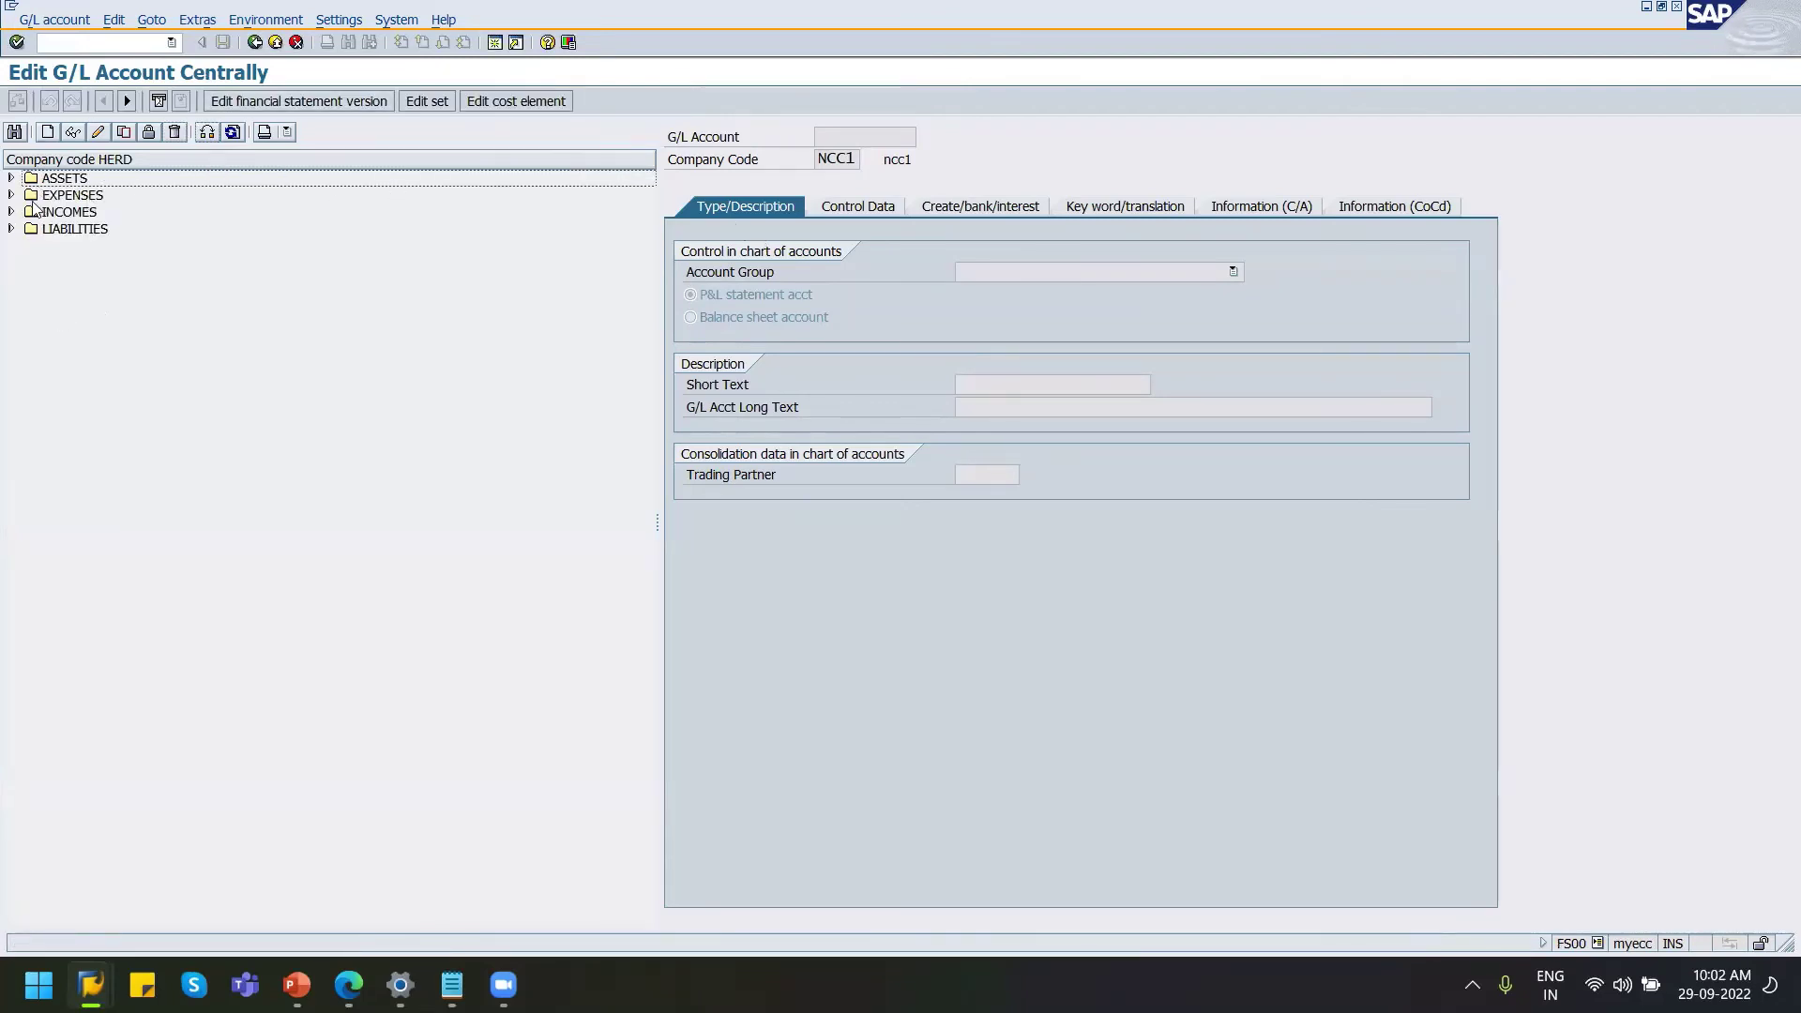
- Expand the ASSETS, EXPENSES, INCOMES and LIABILITIES groups in the company code HERD account list
click(11, 179)
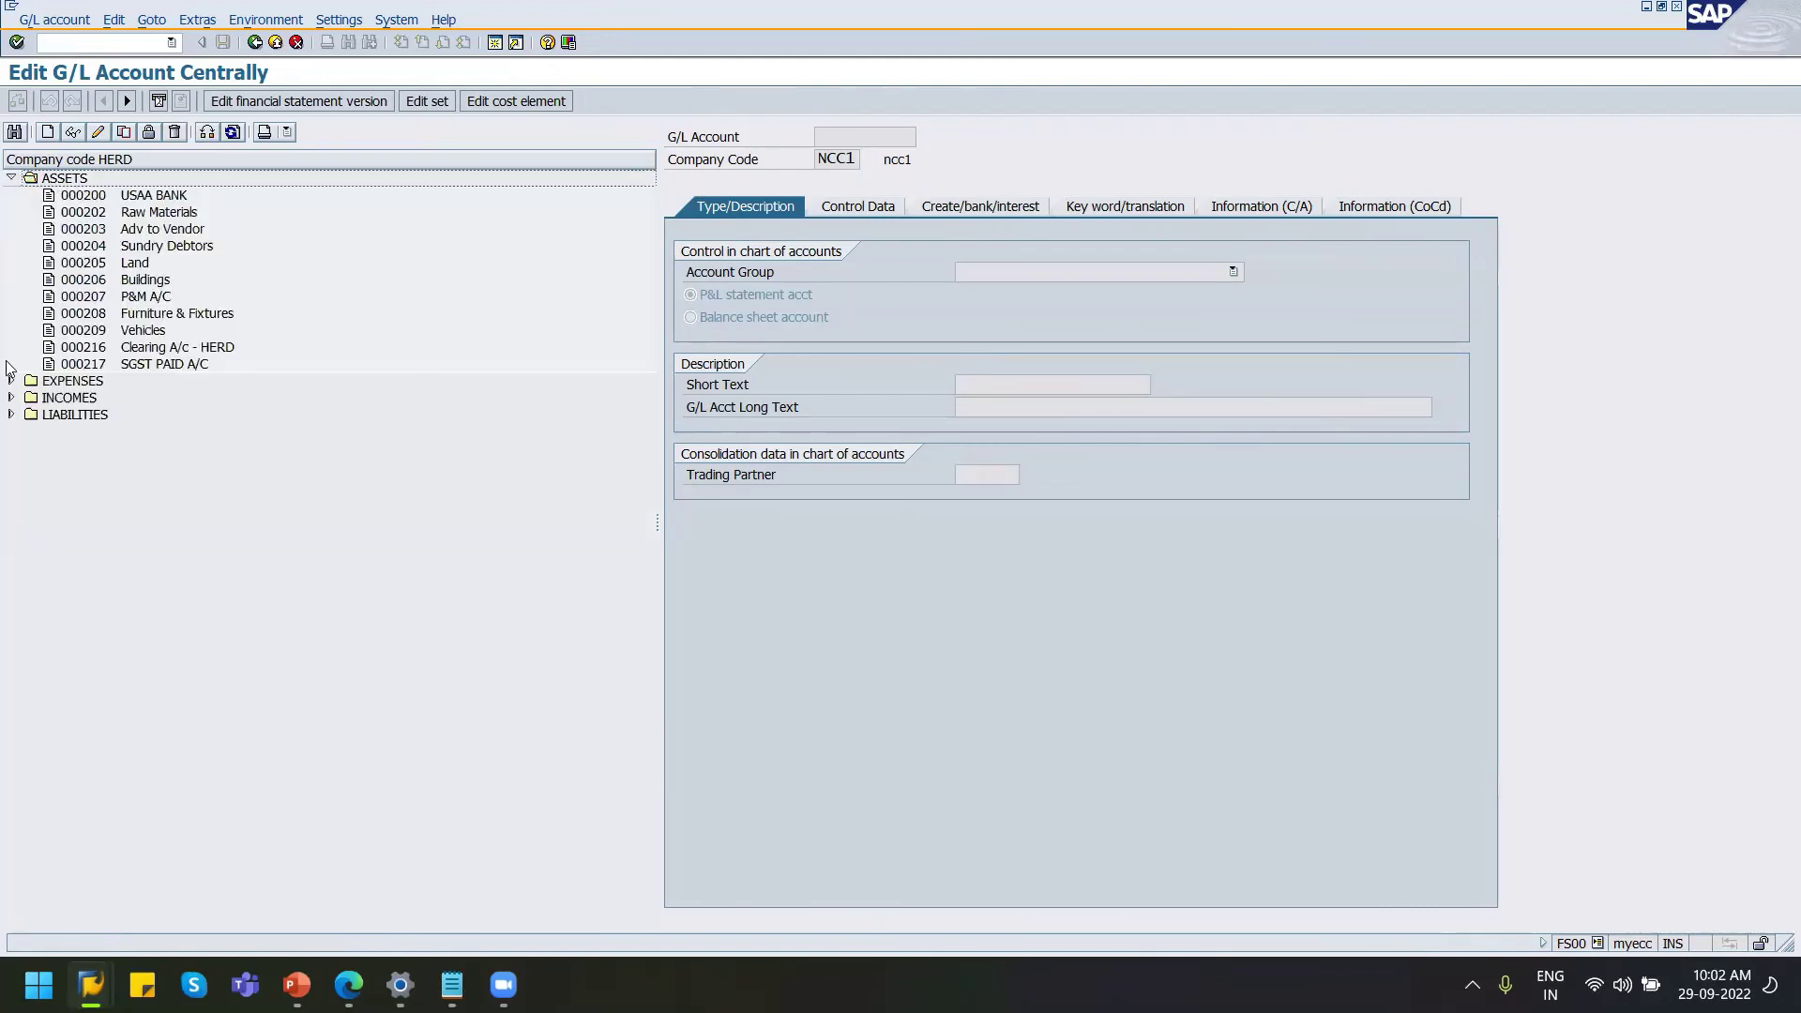
click(12, 381)
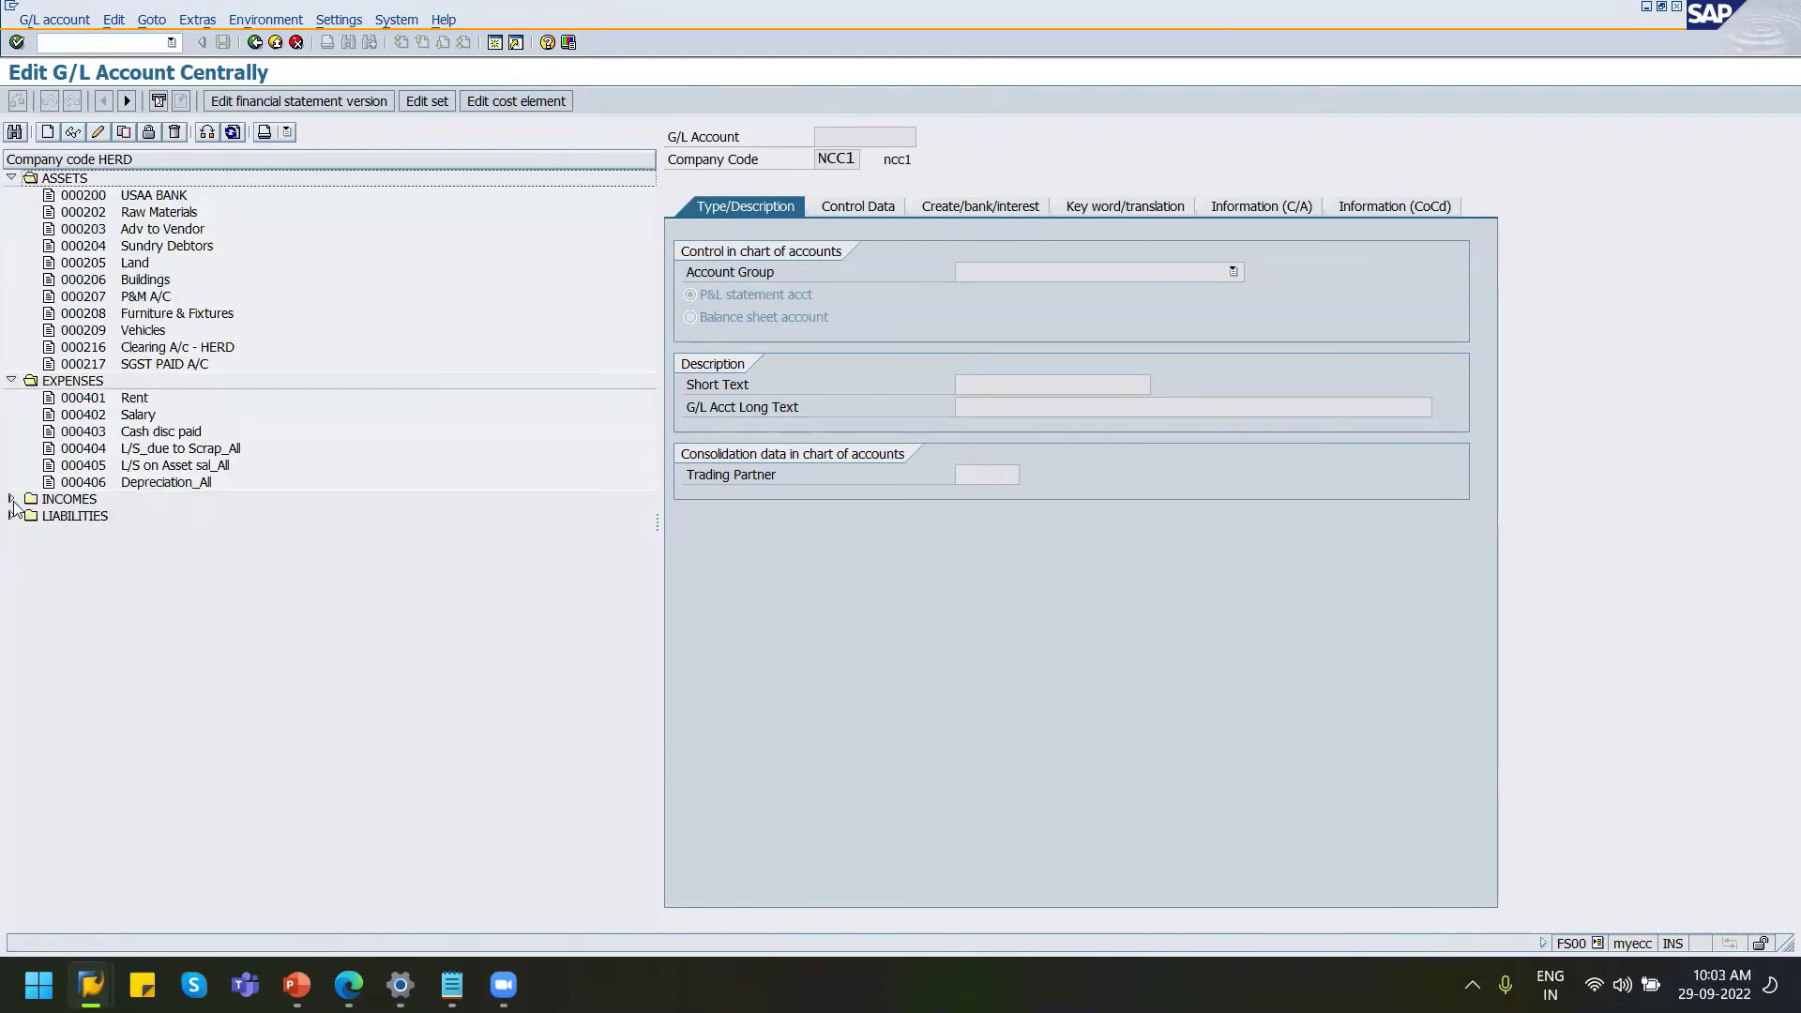
click(12, 500)
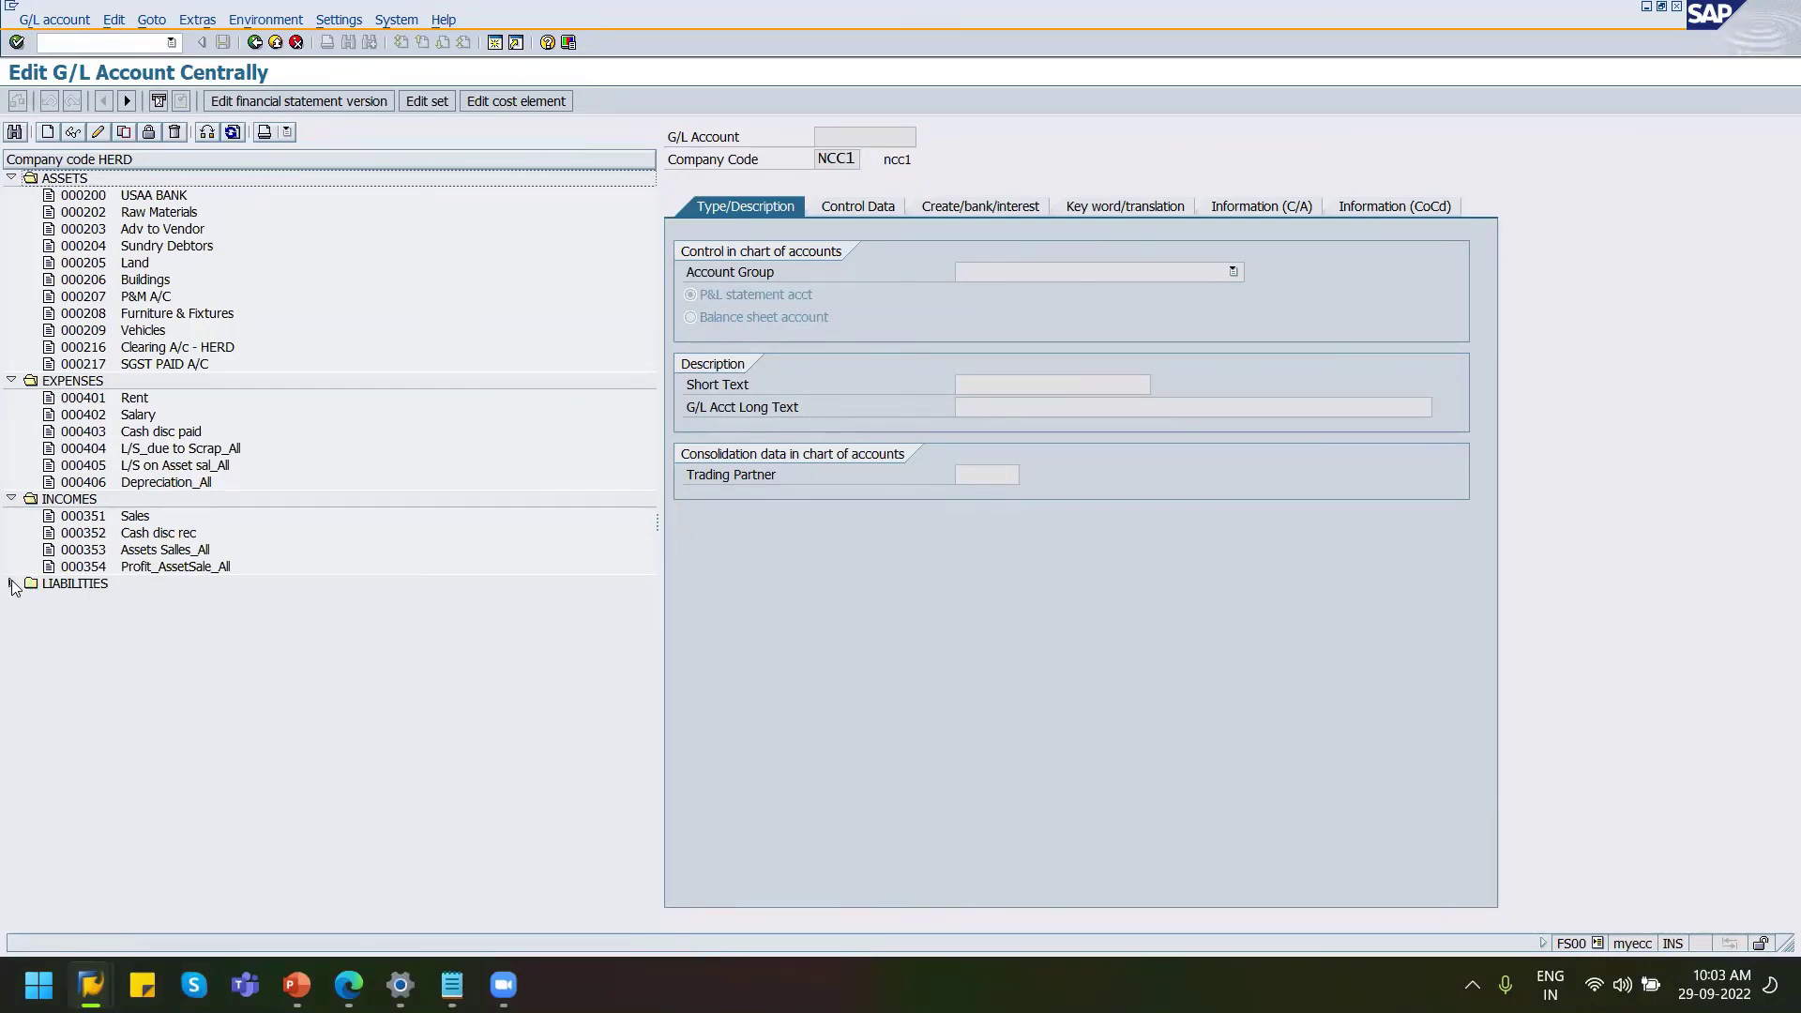
click(12, 584)
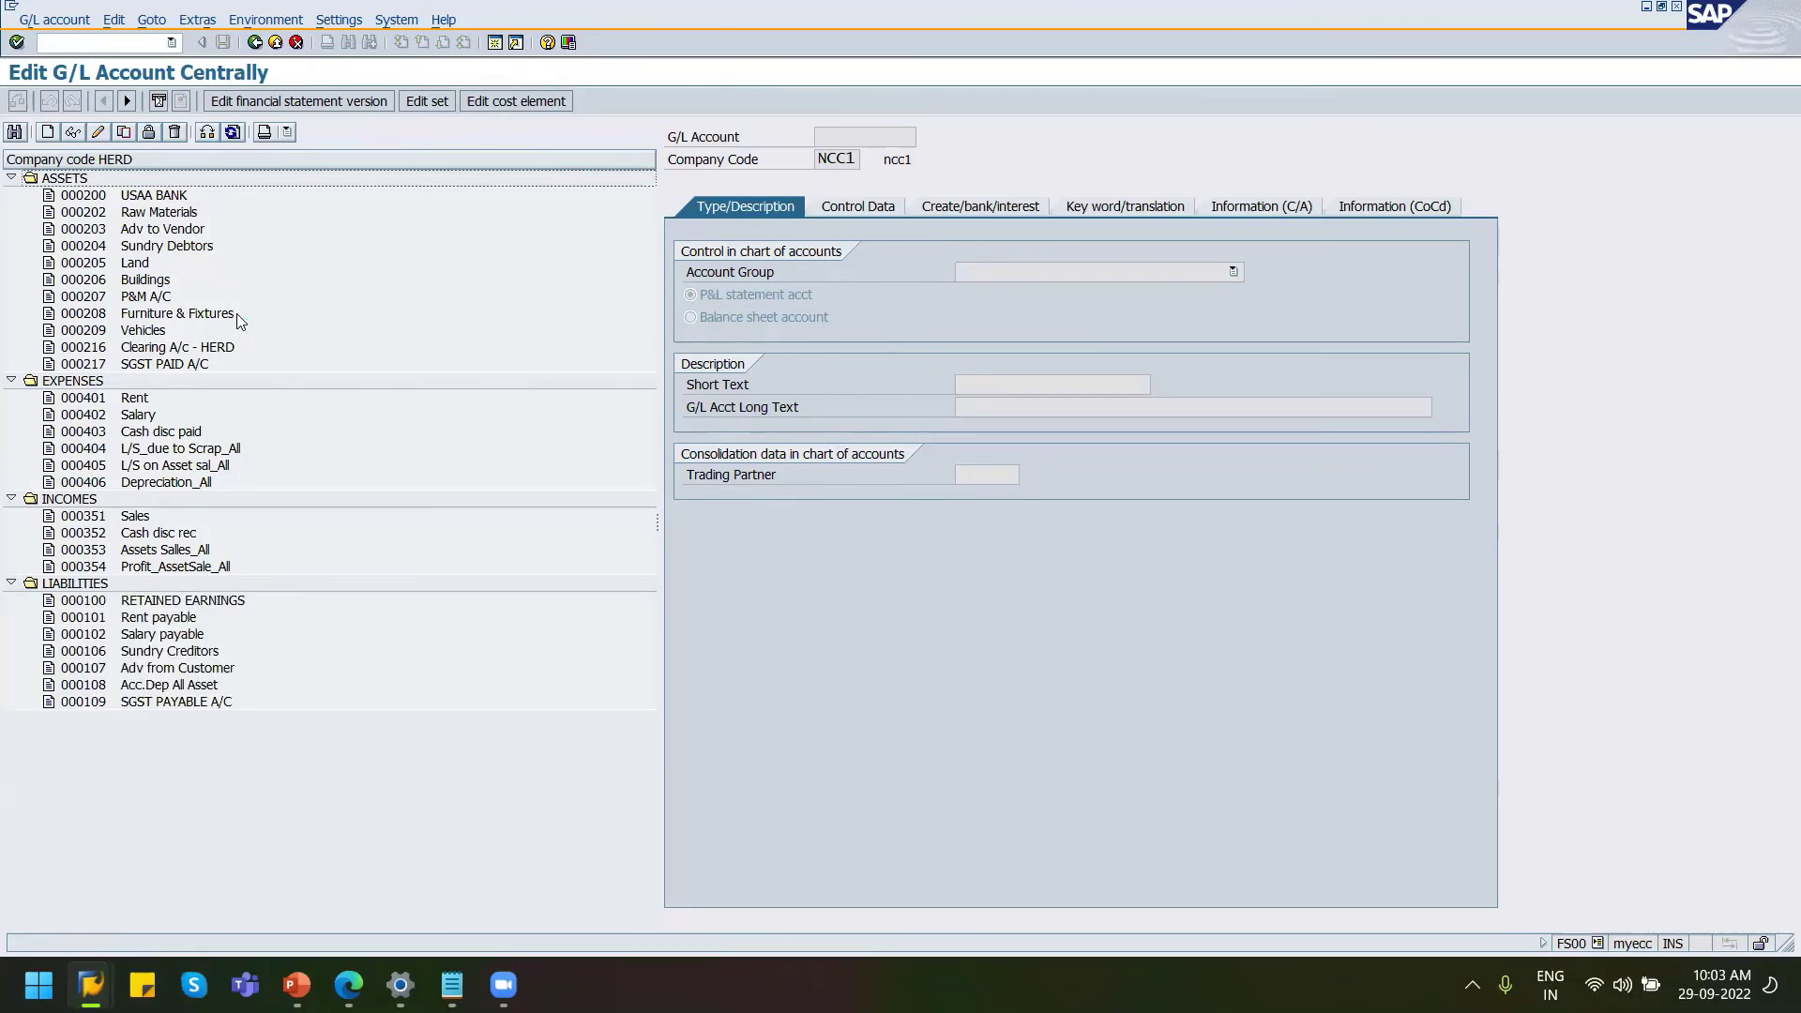
- Point out the USAA BANK, Raw Materials, Adv to Vendor and Sundry Debtors accounts under ASSETS and dismiss the information message
click(166, 197)
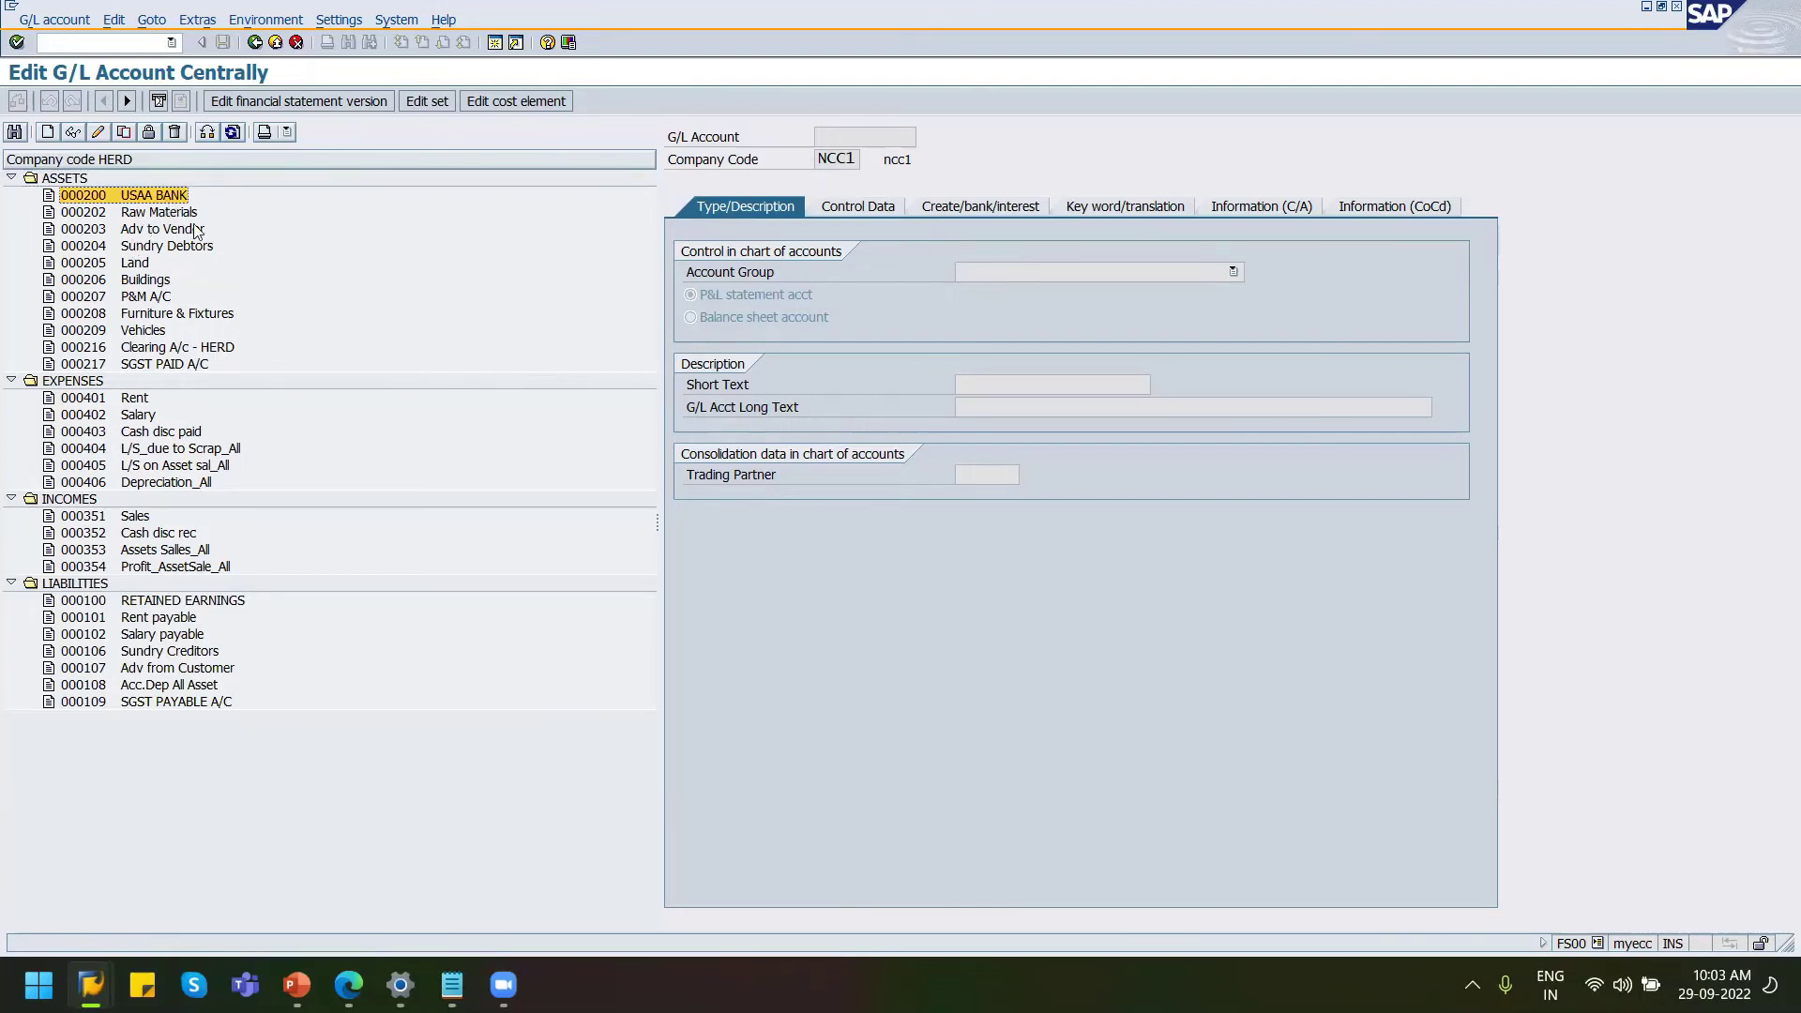
click(173, 215)
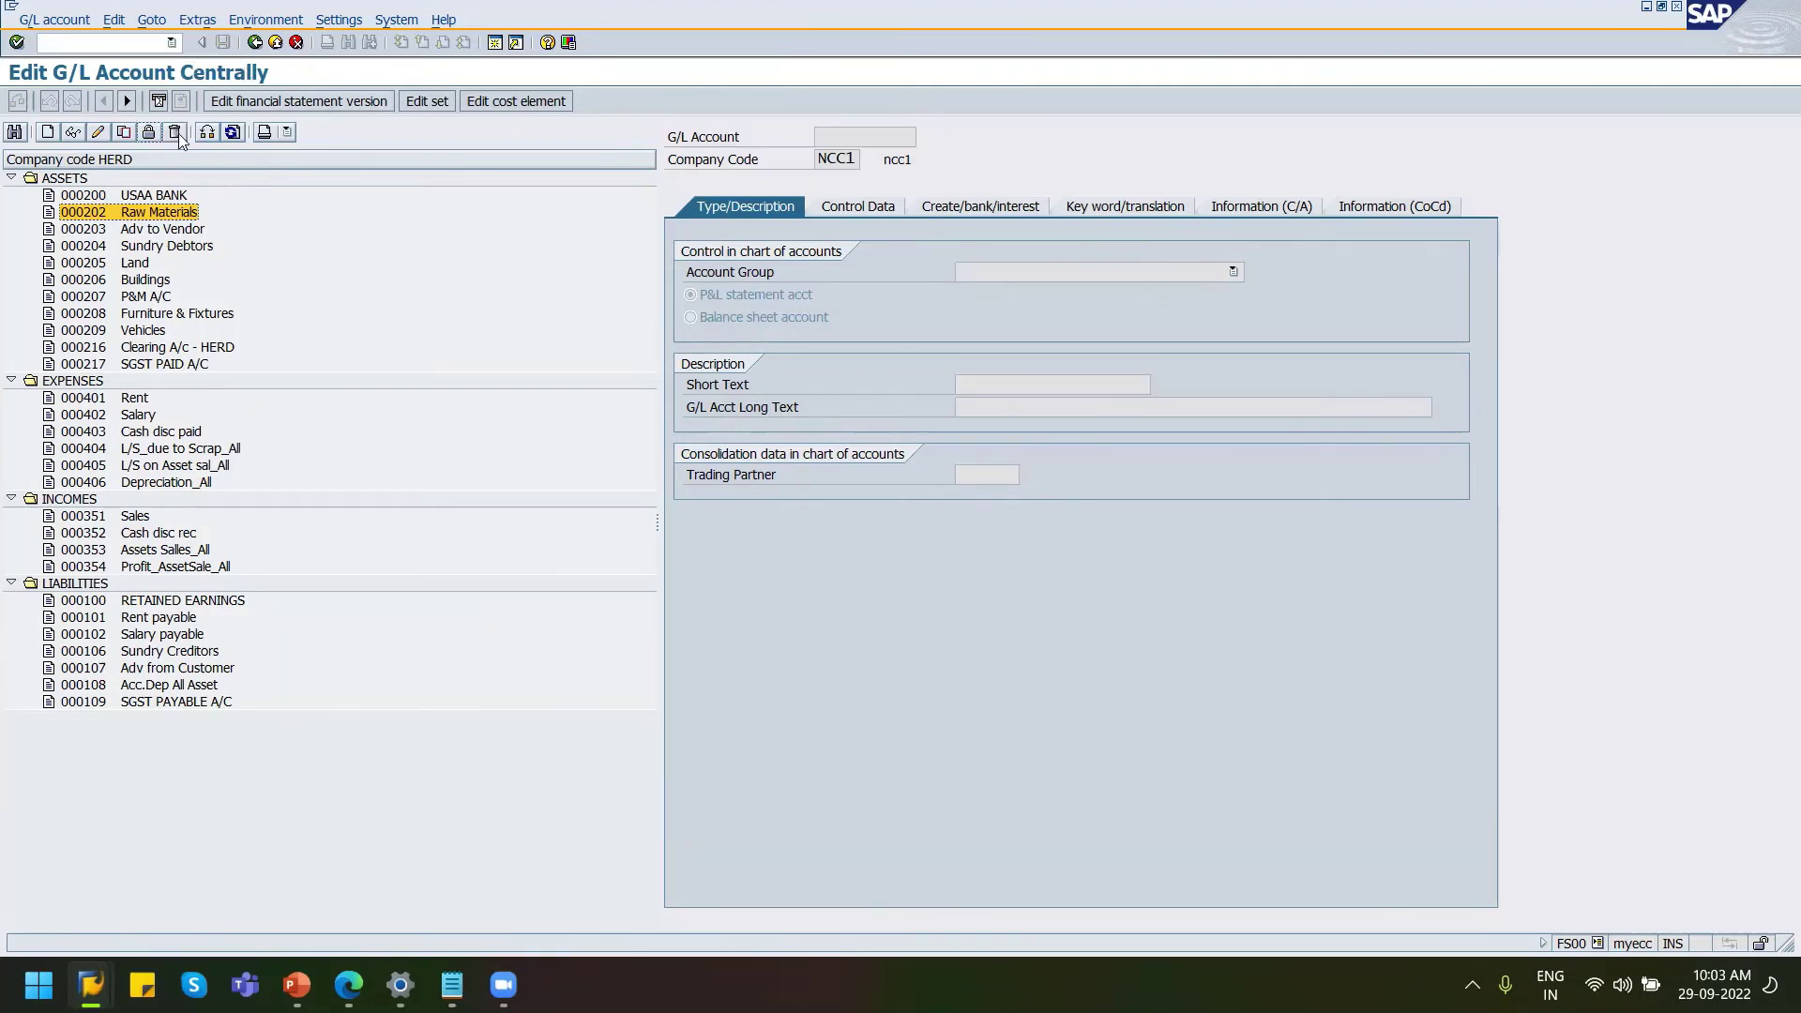
click(193, 232)
click(179, 248)
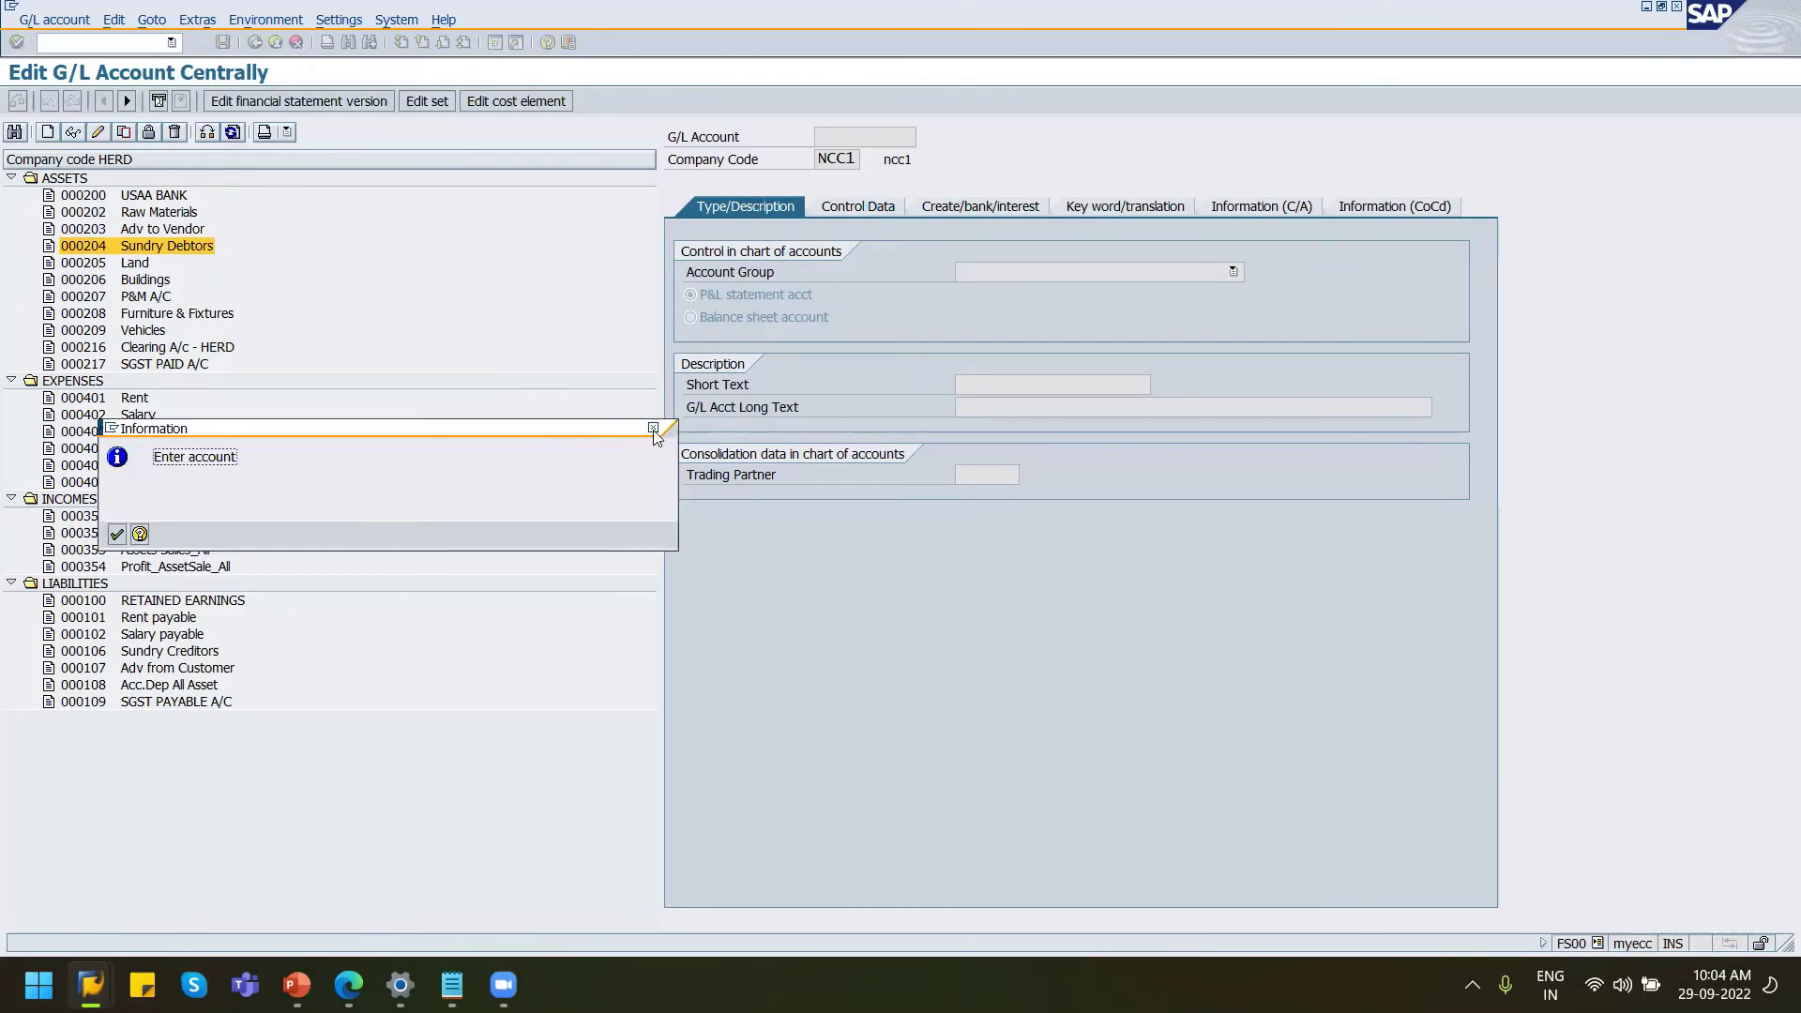
click(655, 427)
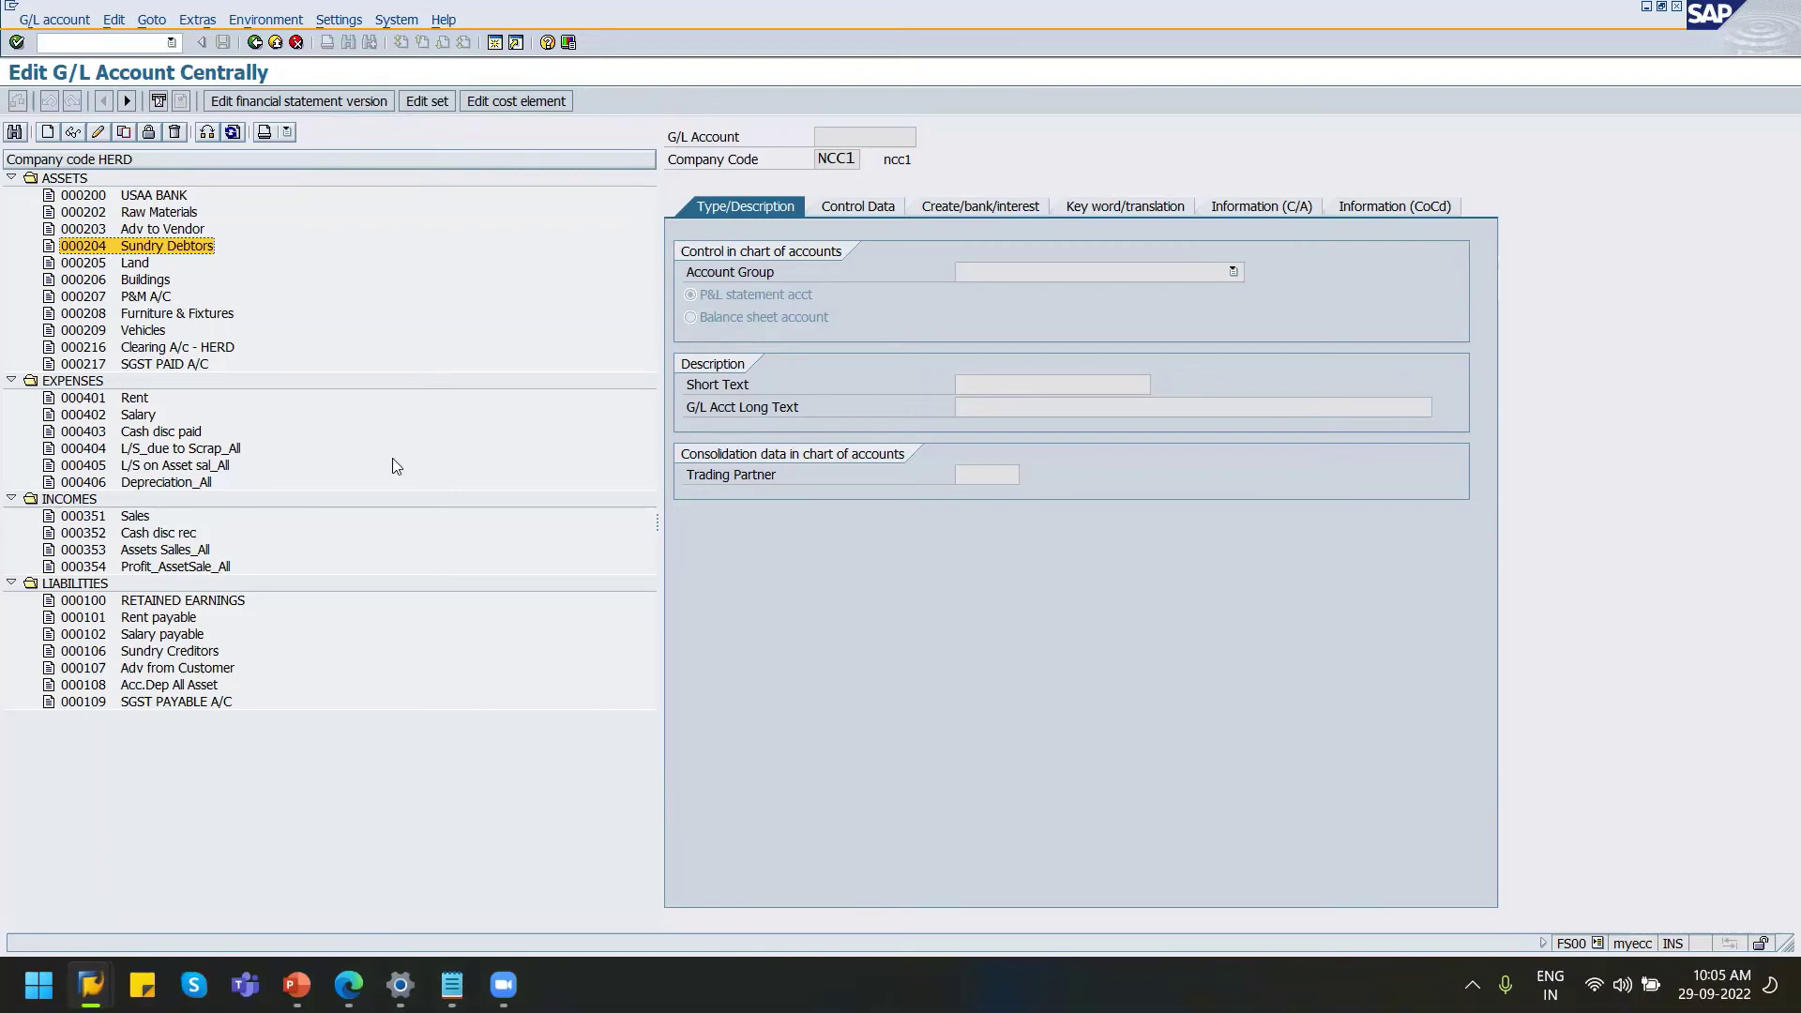
- Switch to the PowerPoint presentation and select the System Landscape diagram at the SAND client on slide 5
click(1646, 7)
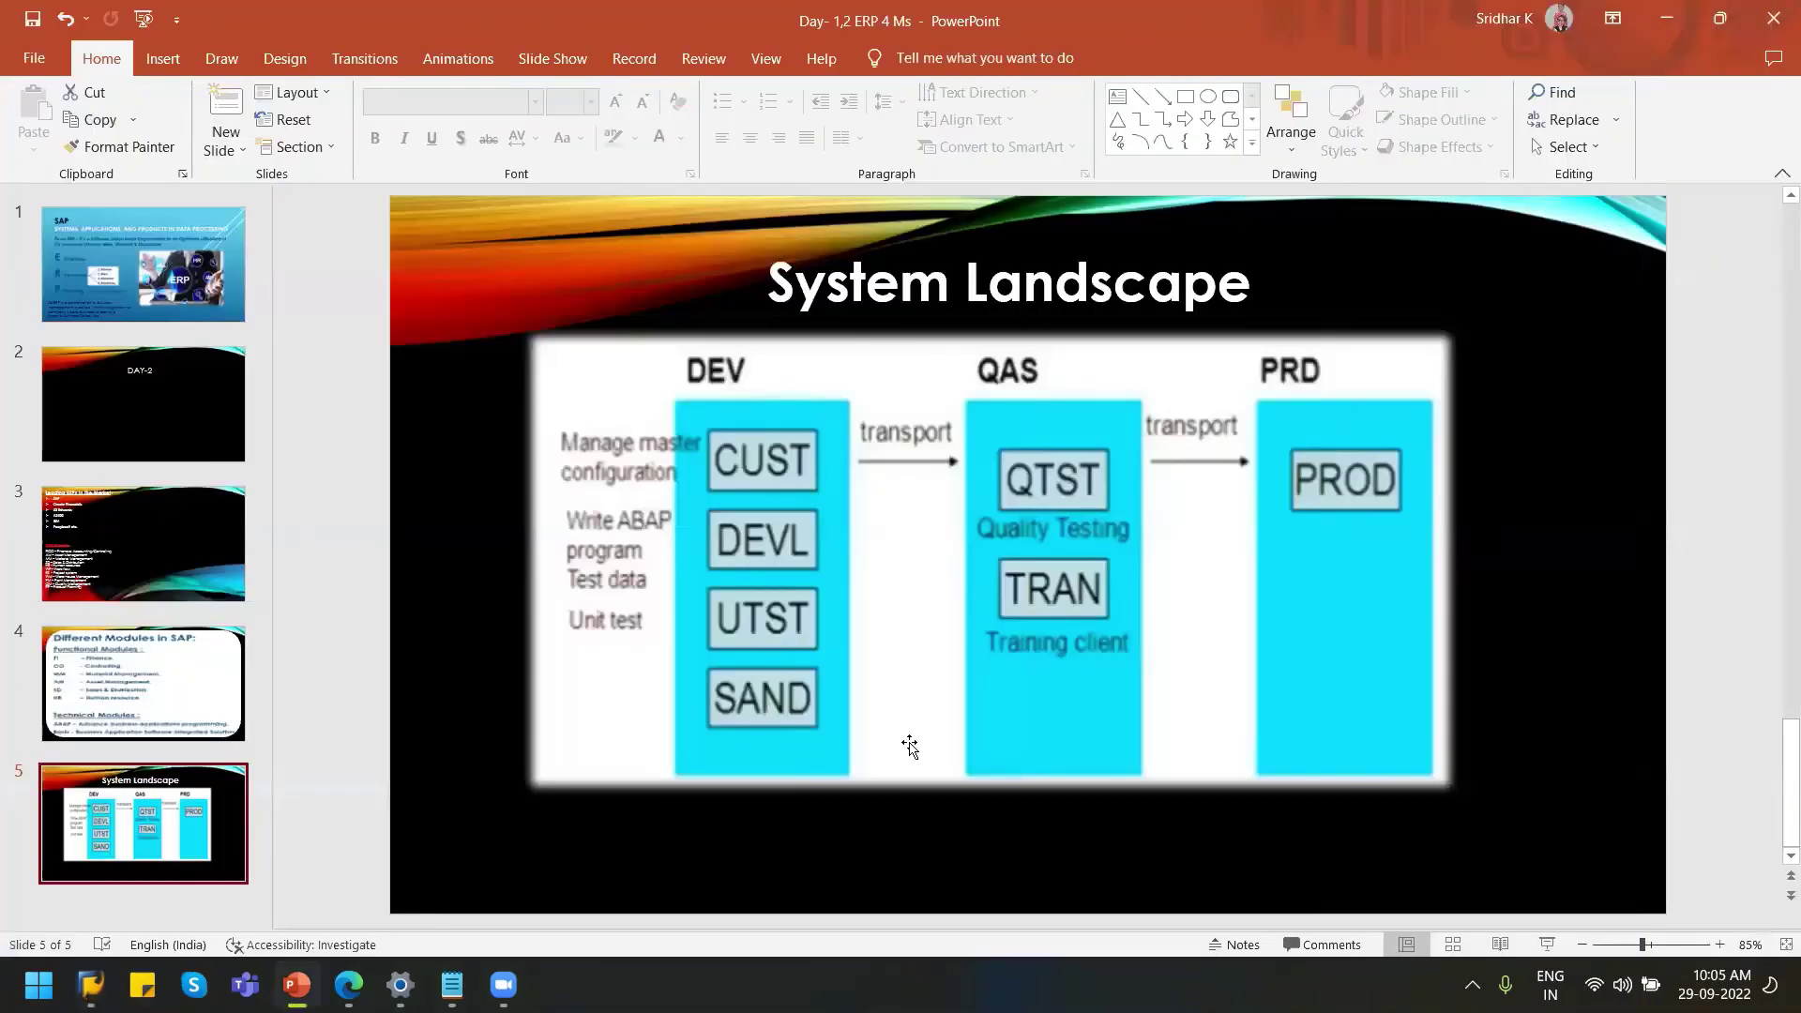
double_click(829, 706)
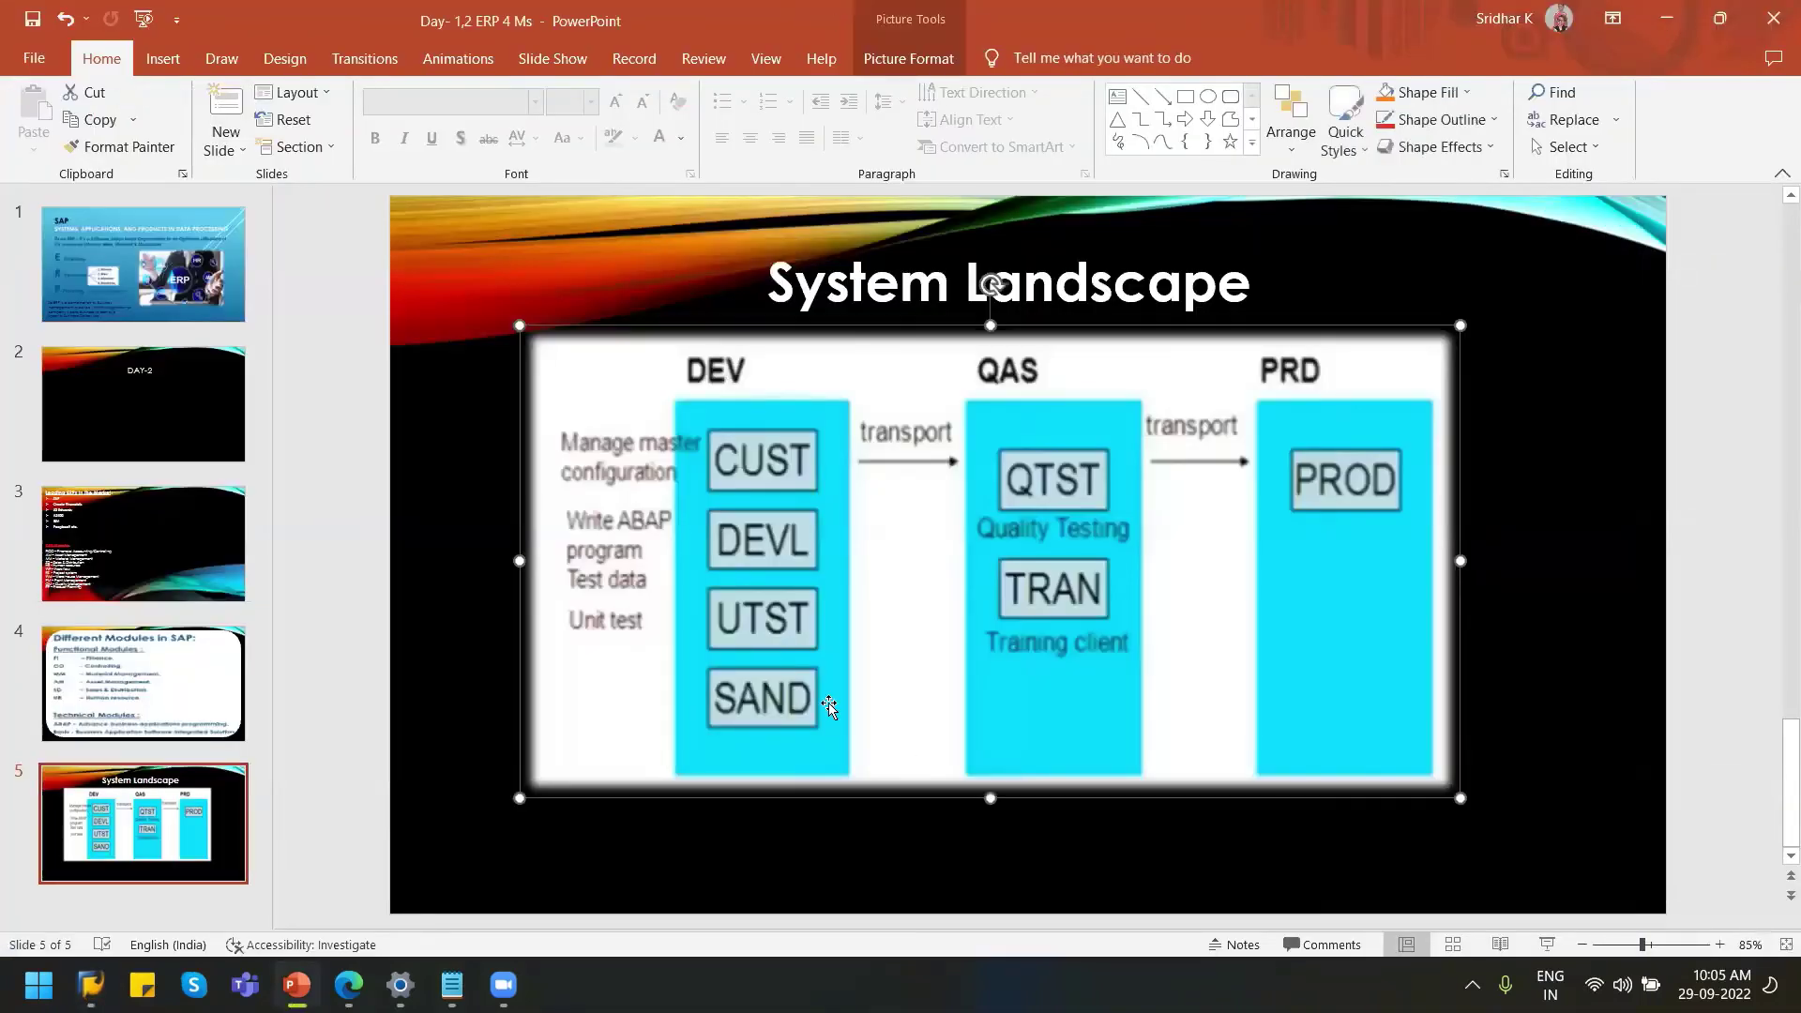